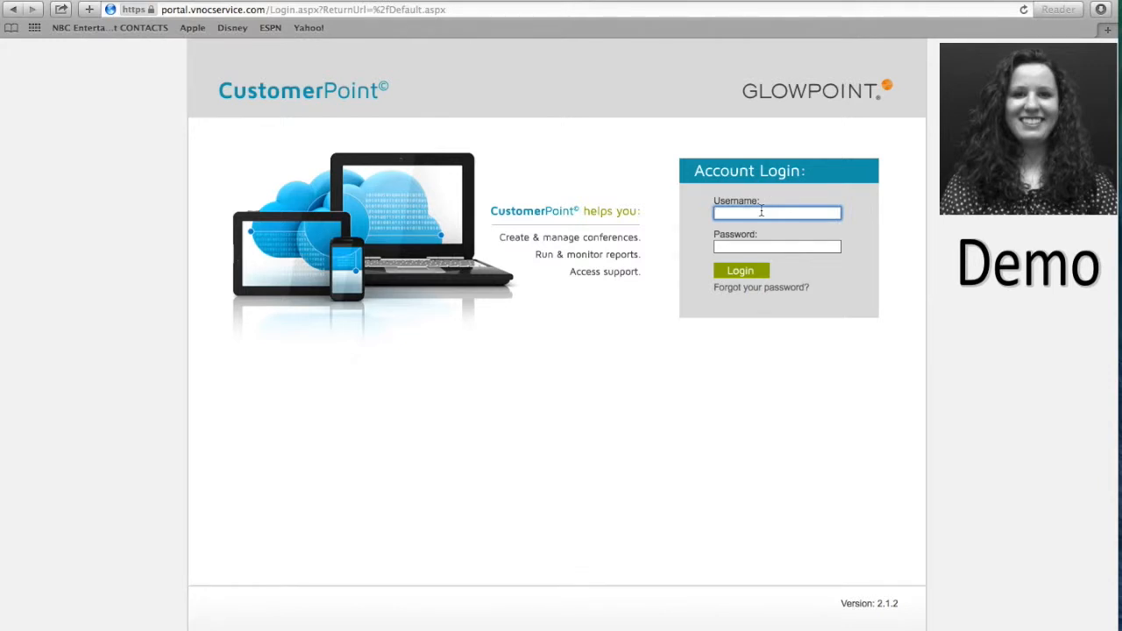
Sign in to CustomerPoint with the account's username and password.
{"action": "key", "text": "Tab"}
{"action": "type", "text": "••••••••"}
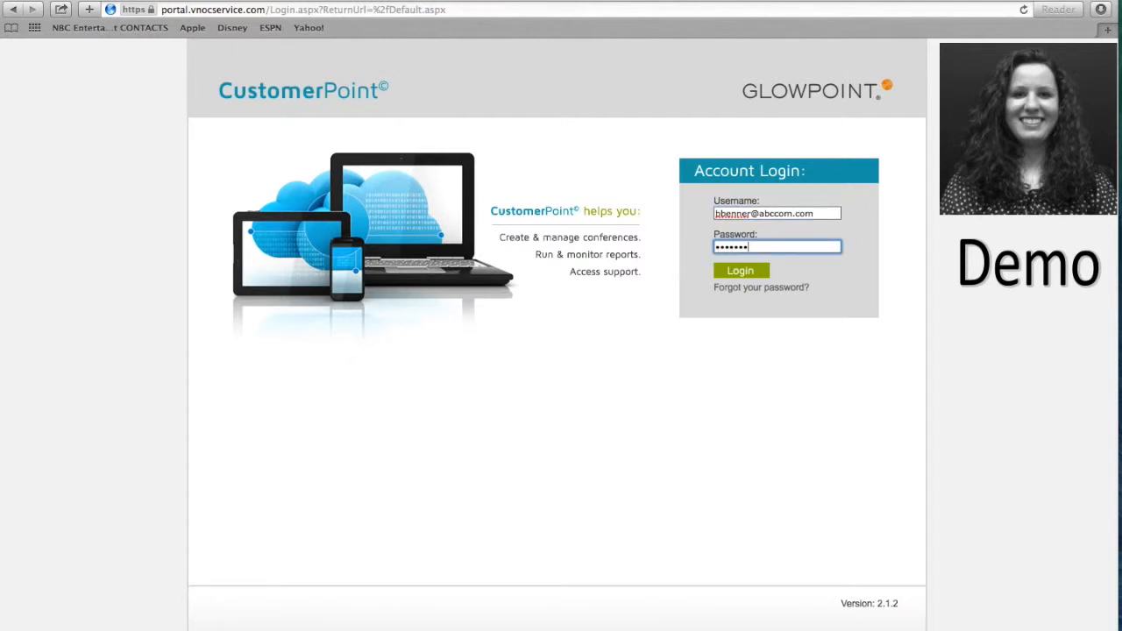
{"action": "left_click", "coordinate": [743, 278]}
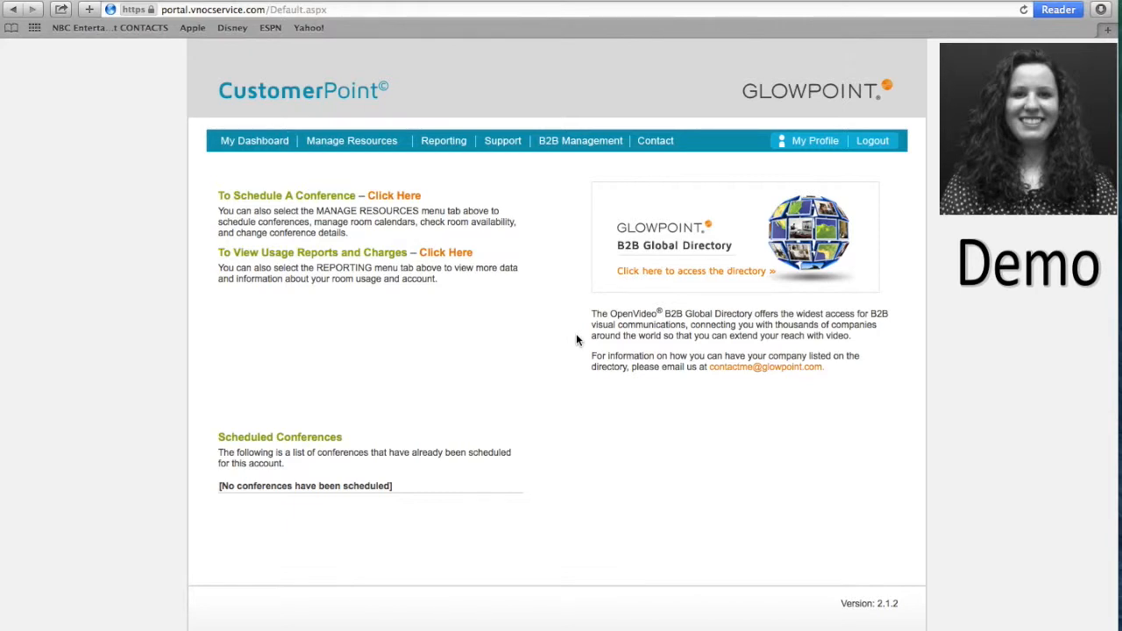
Choose Create A New Conference from the Manage Resources menu.
{"action": "mouse_move", "coordinate": [364, 153]}
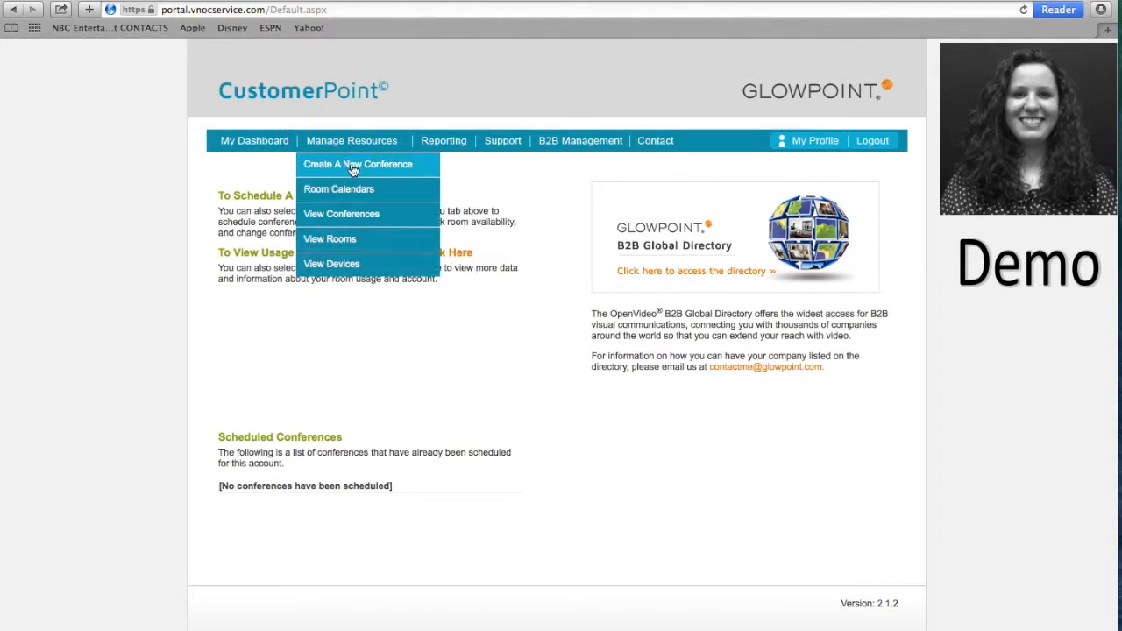
{"action": "left_click", "coordinate": [353, 167]}
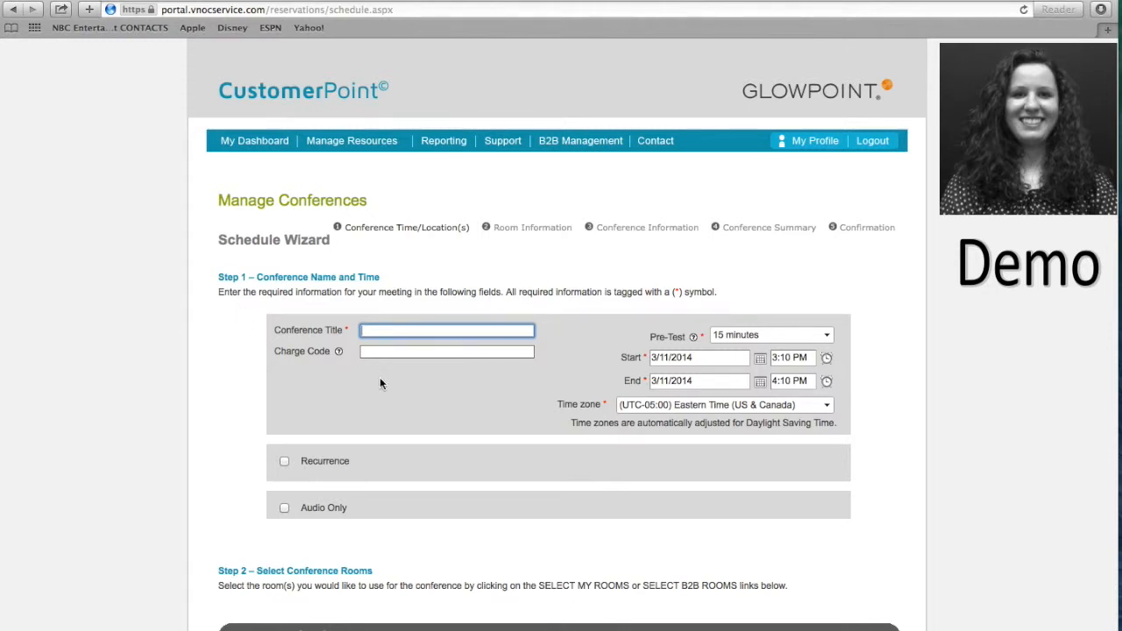
Enter a conference title of 'Video Conference with' plus the participant's name.
{"action": "left_click", "coordinate": [379, 331]}
{"action": "type", "text": "Video Conference with Joan"}
{"action": "left_click", "coordinate": [616, 337]}
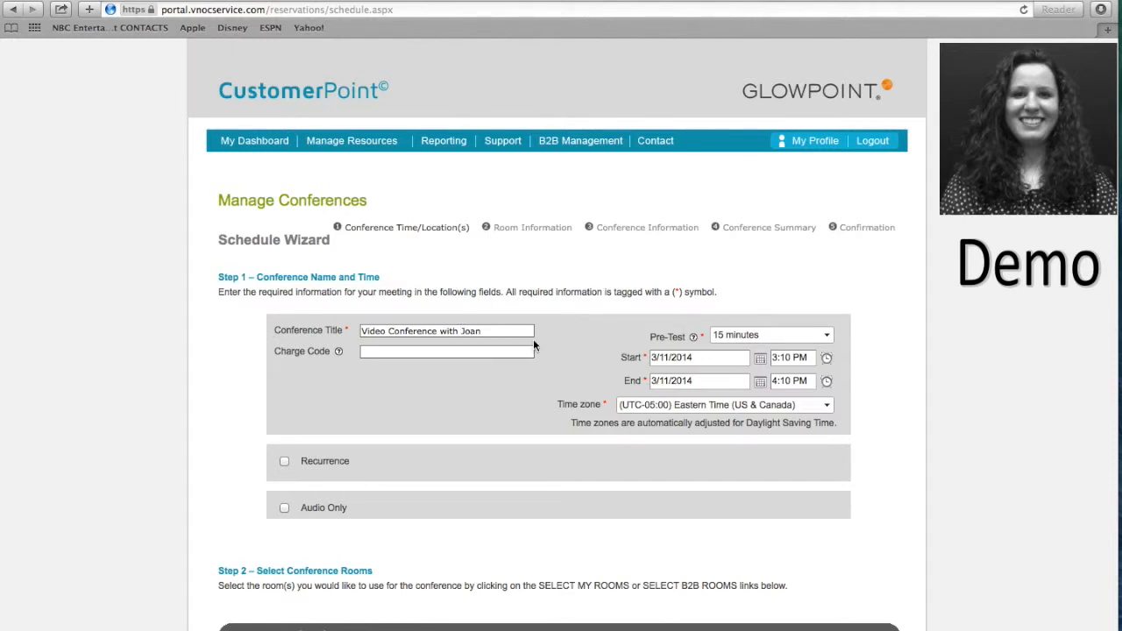
{"action": "left_click", "coordinate": [507, 350]}
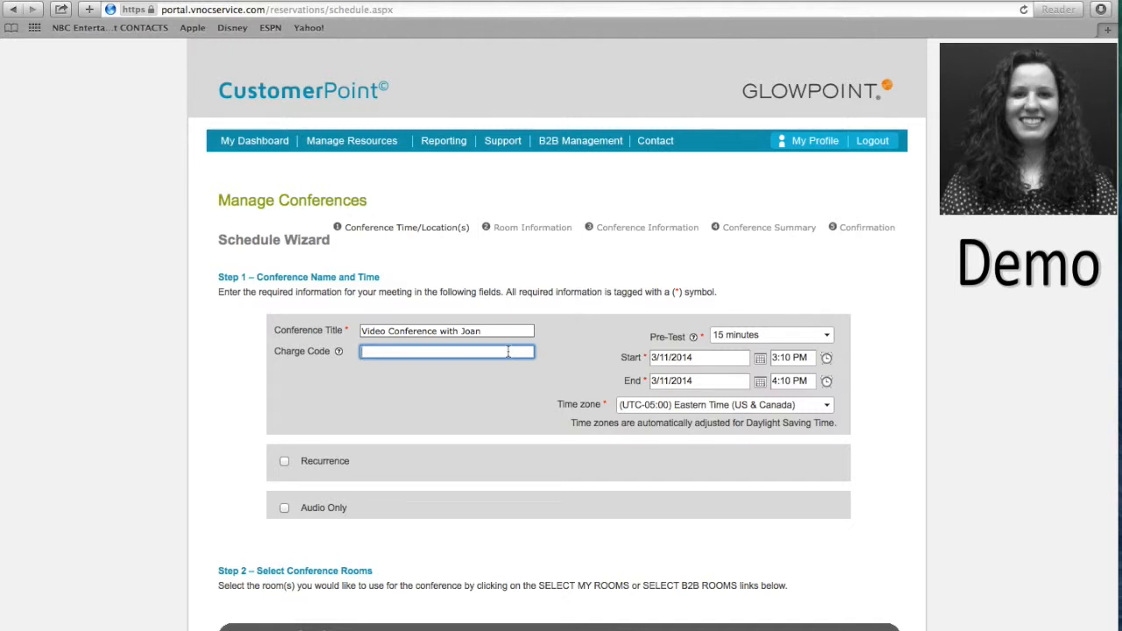
Keep the 15-minute pre-test and set the conference date to 4/1/2014.
{"action": "left_click", "coordinate": [828, 335]}
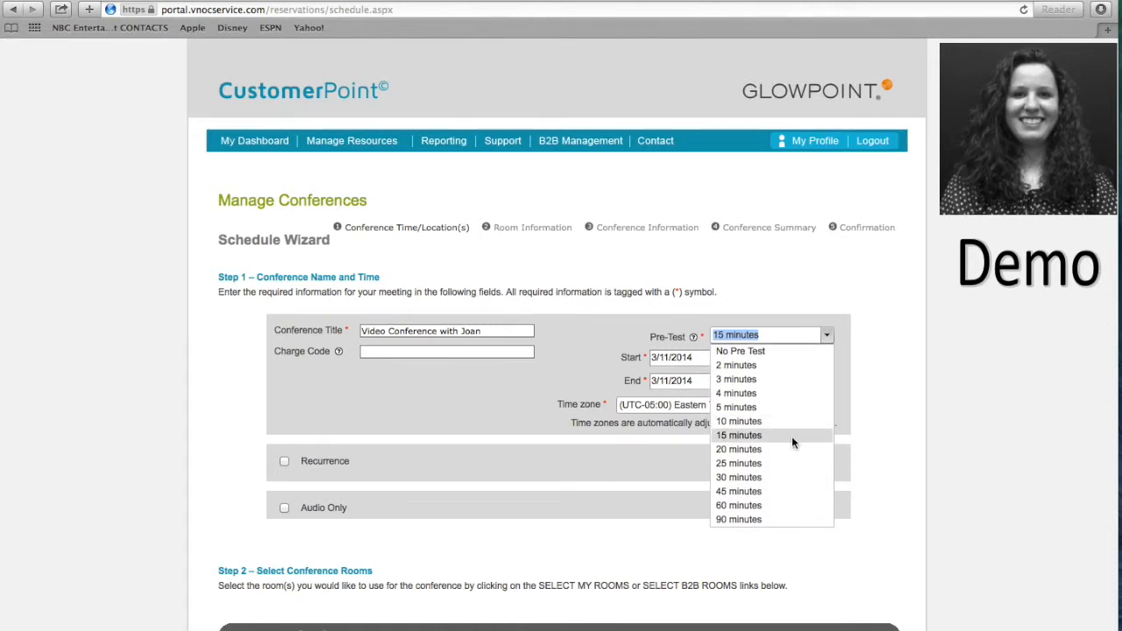
{"action": "left_click", "coordinate": [792, 435]}
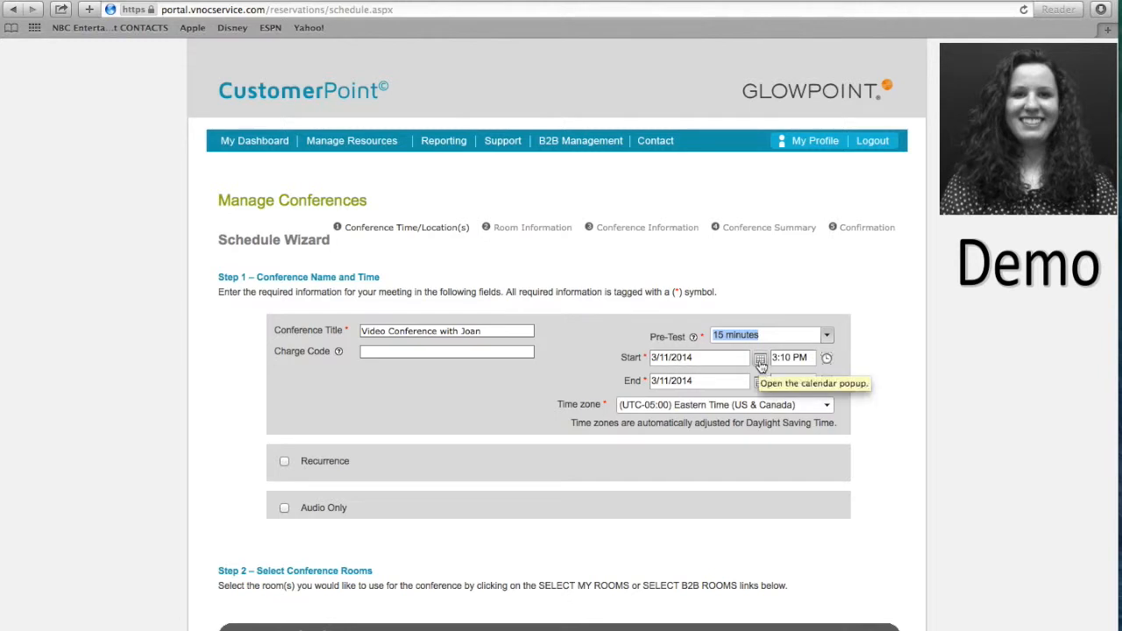
{"action": "left_click", "coordinate": [760, 361]}
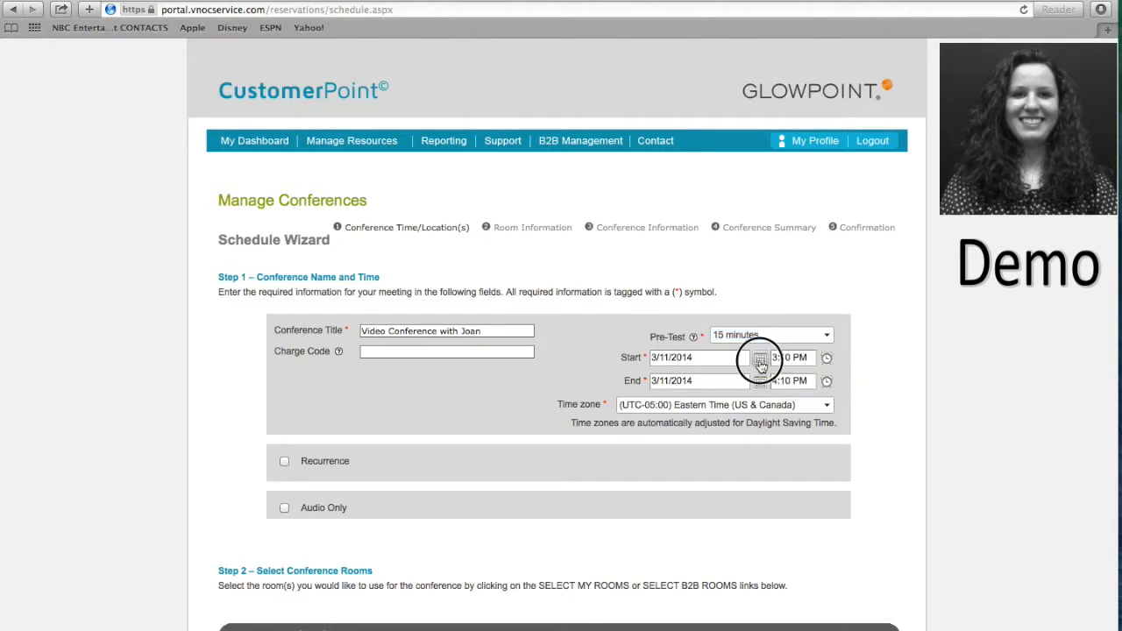
{"action": "left_click", "coordinate": [715, 496]}
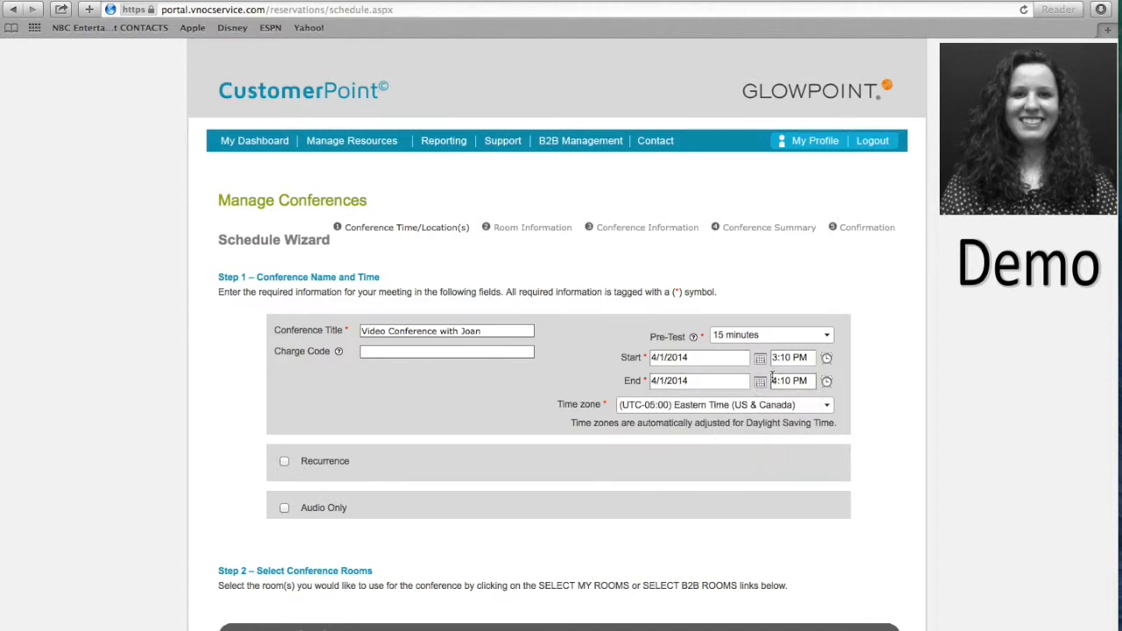
Set the time to 12:00 PM–2:00 PM, Eastern Time (US & Canada).
{"action": "left_click", "coordinate": [828, 360]}
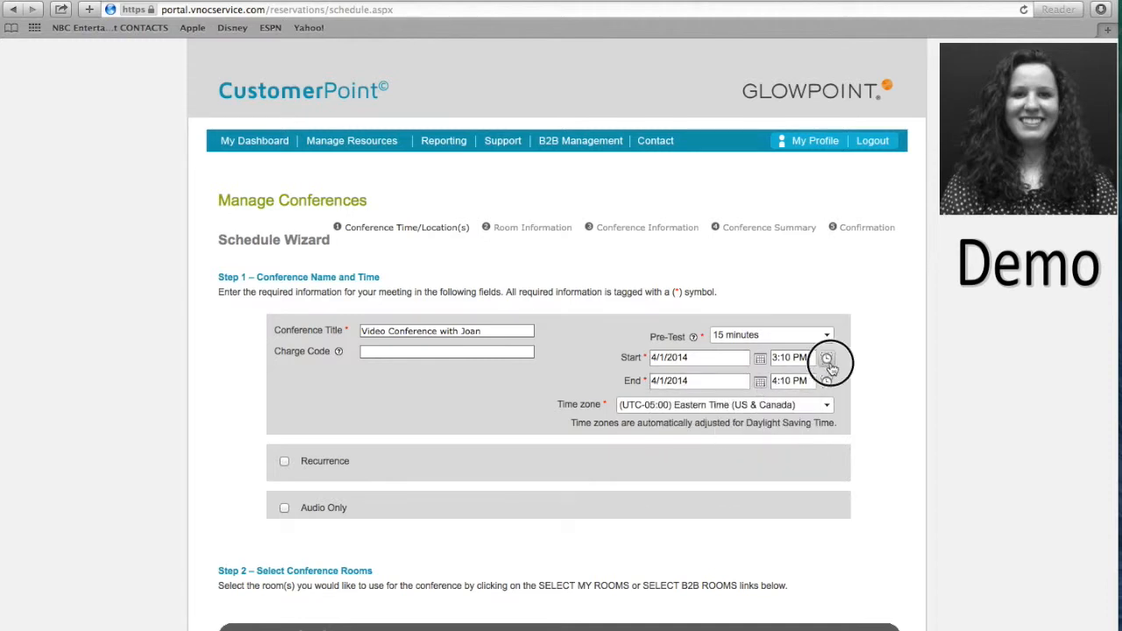
{"action": "left_click", "coordinate": [799, 583]}
{"action": "left_click", "coordinate": [827, 381]}
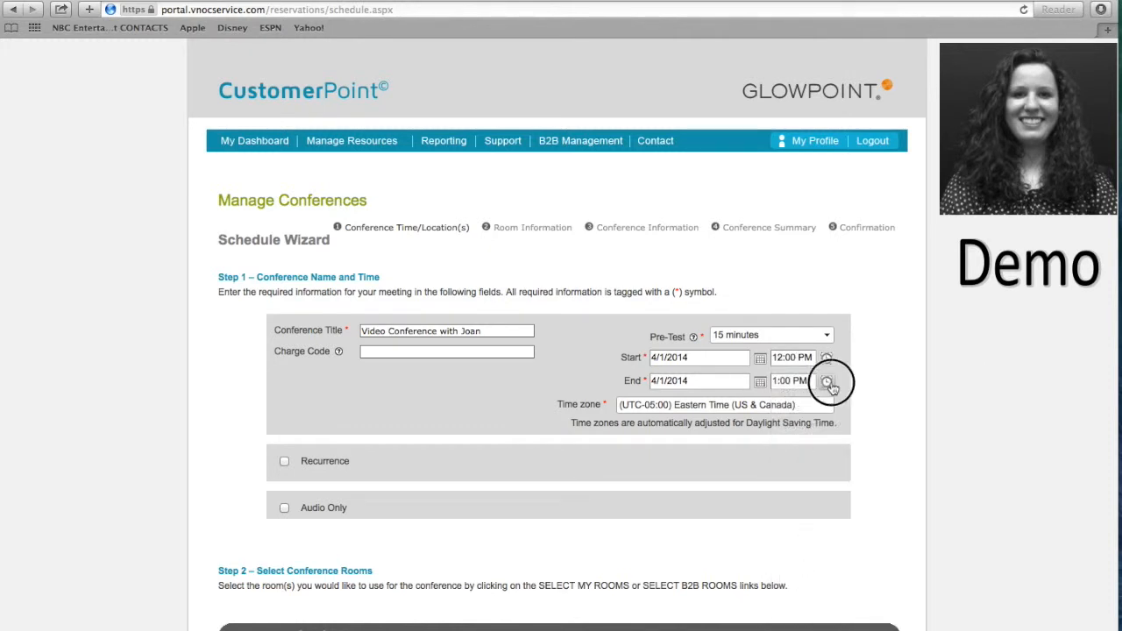
{"action": "left_click", "coordinate": [800, 629]}
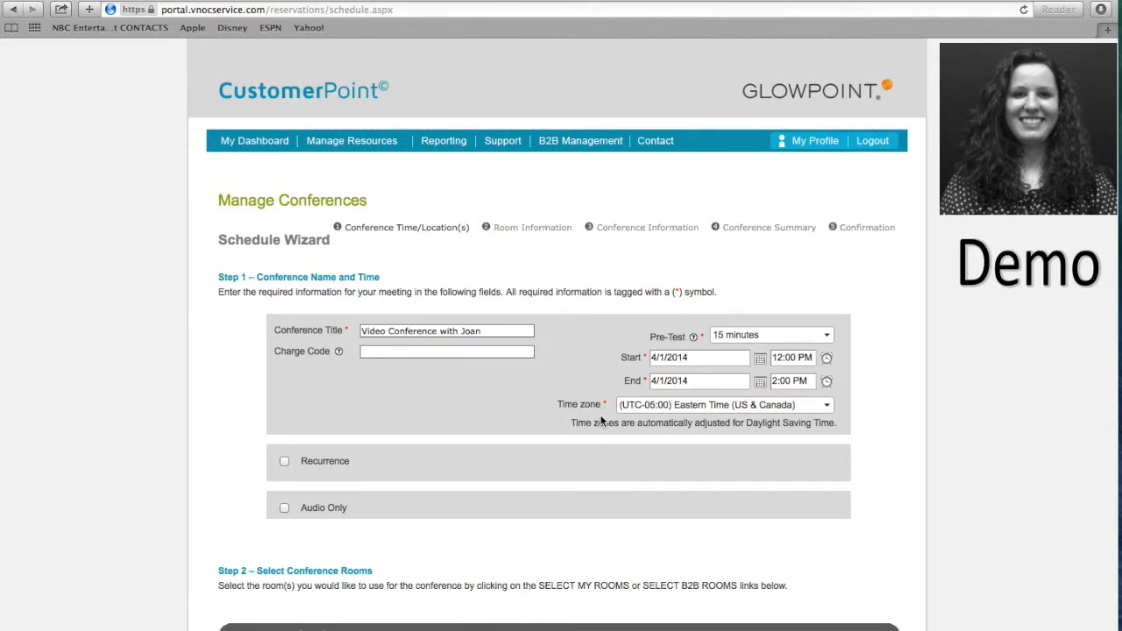
{"action": "left_click", "coordinate": [830, 407]}
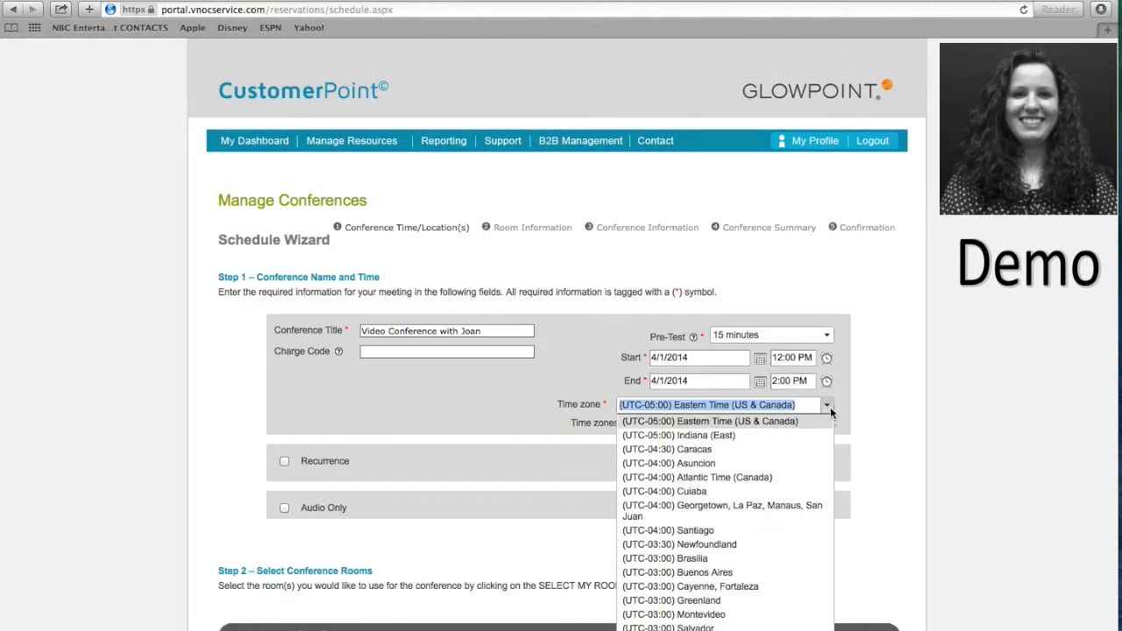
{"action": "left_click", "coordinate": [818, 422]}
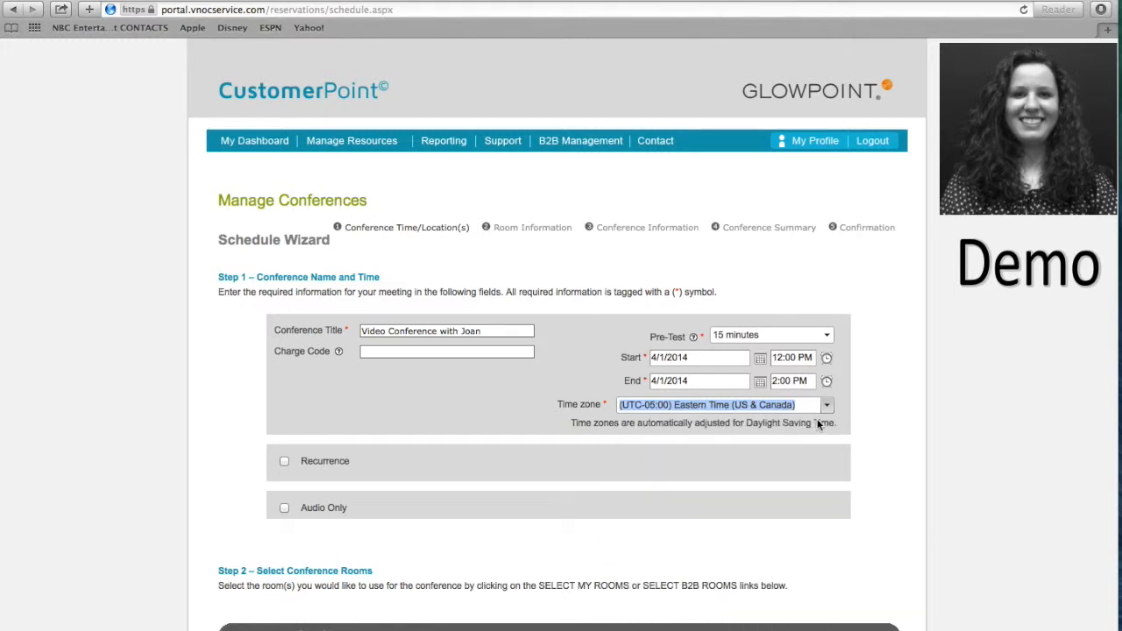
{"action": "left_click", "coordinate": [905, 398]}
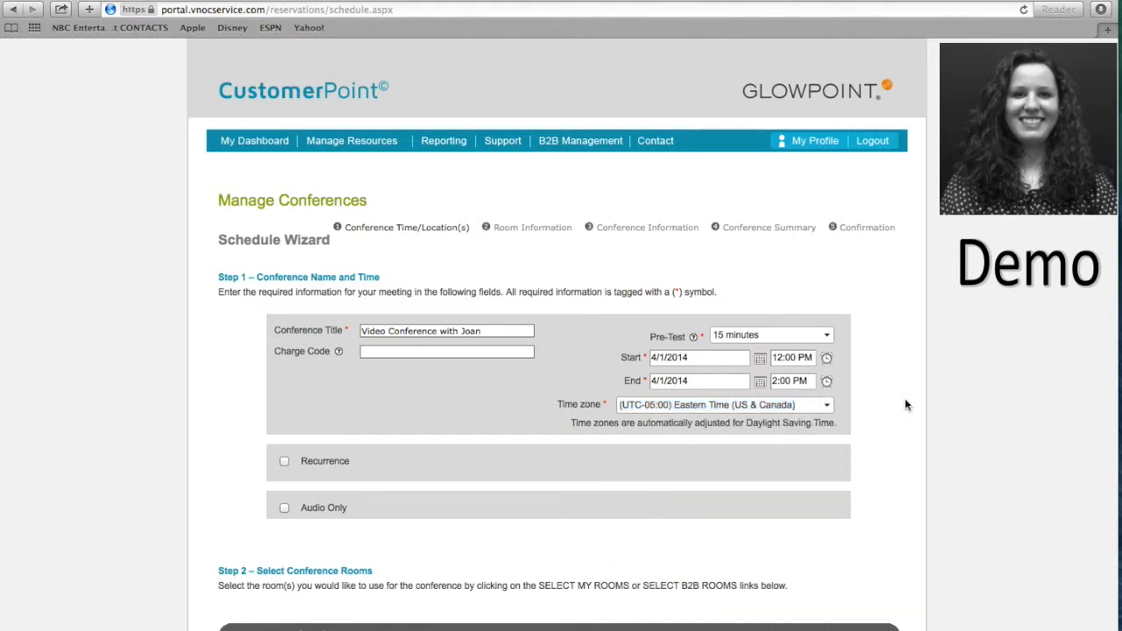
{"action": "scroll", "coordinate": [905, 399], "scroll_direction": "down", "scroll_amount": 4}
{"action": "scroll", "coordinate": [797, 359], "scroll_direction": "down", "scroll_amount": 1}
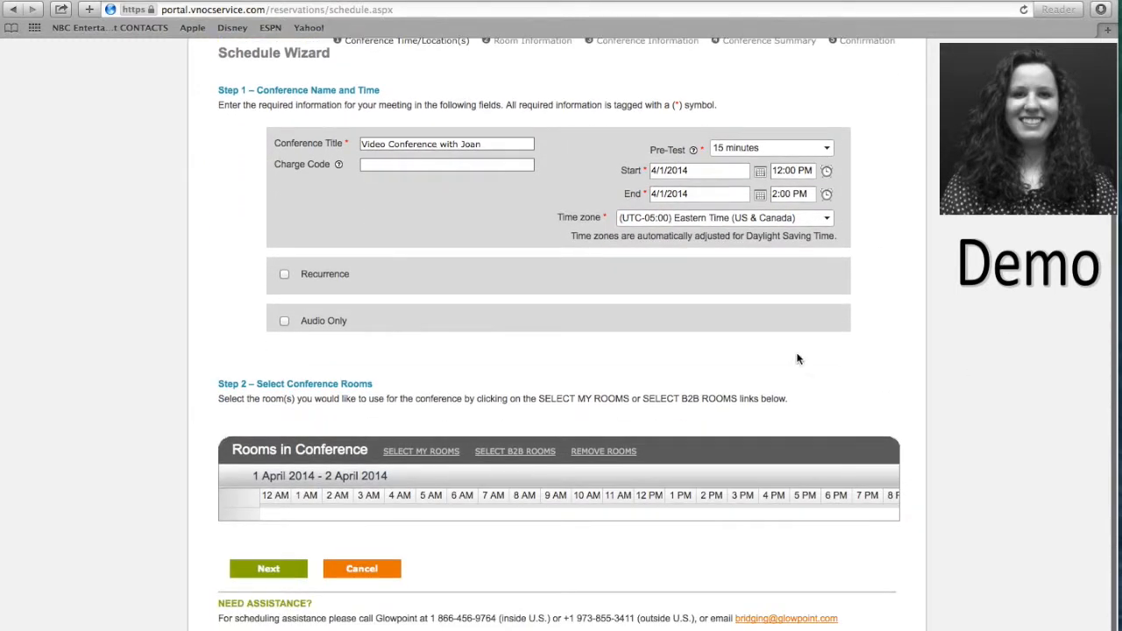
{"action": "left_click", "coordinate": [285, 275]}
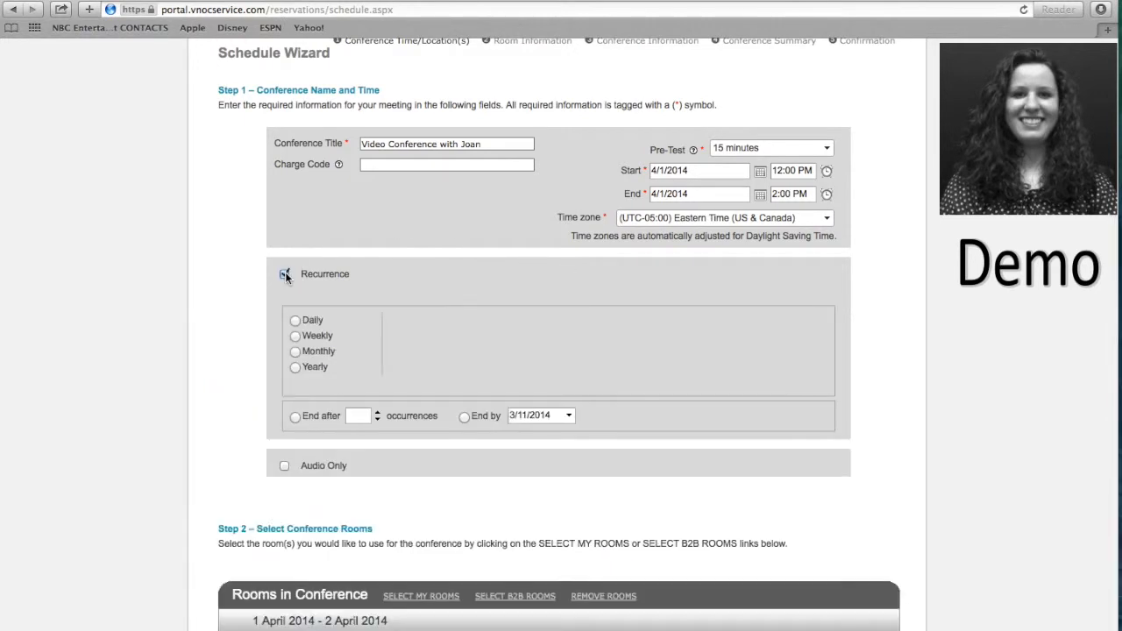
{"action": "left_click", "coordinate": [295, 336]}
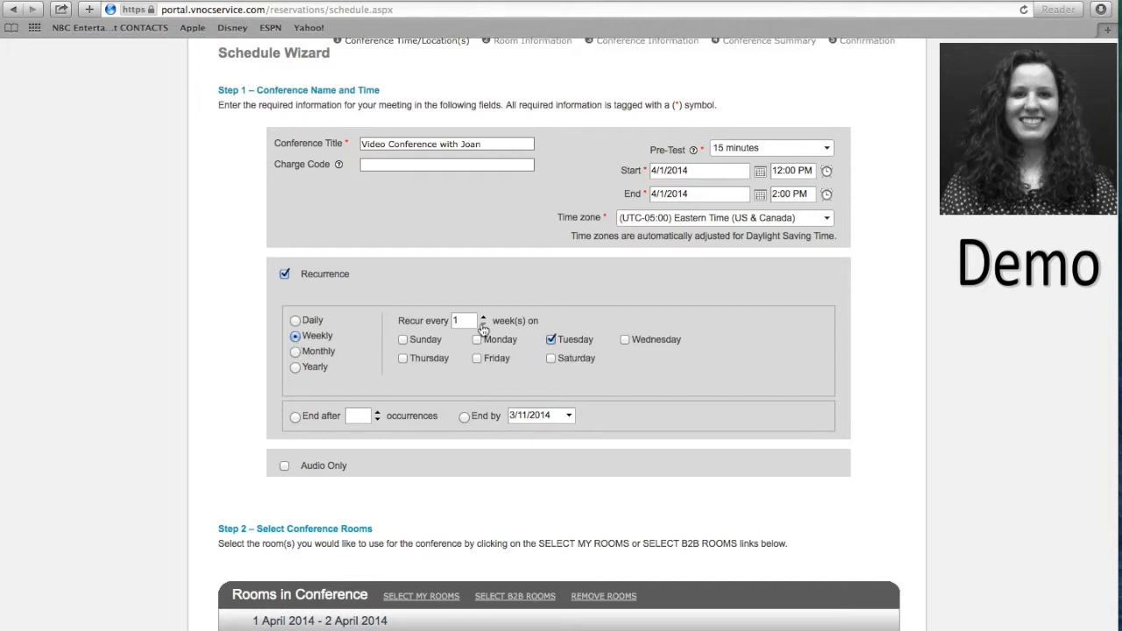
{"action": "double_click", "coordinate": [466, 320]}
{"action": "type", "text": "2"}
{"action": "left_click", "coordinate": [284, 275]}
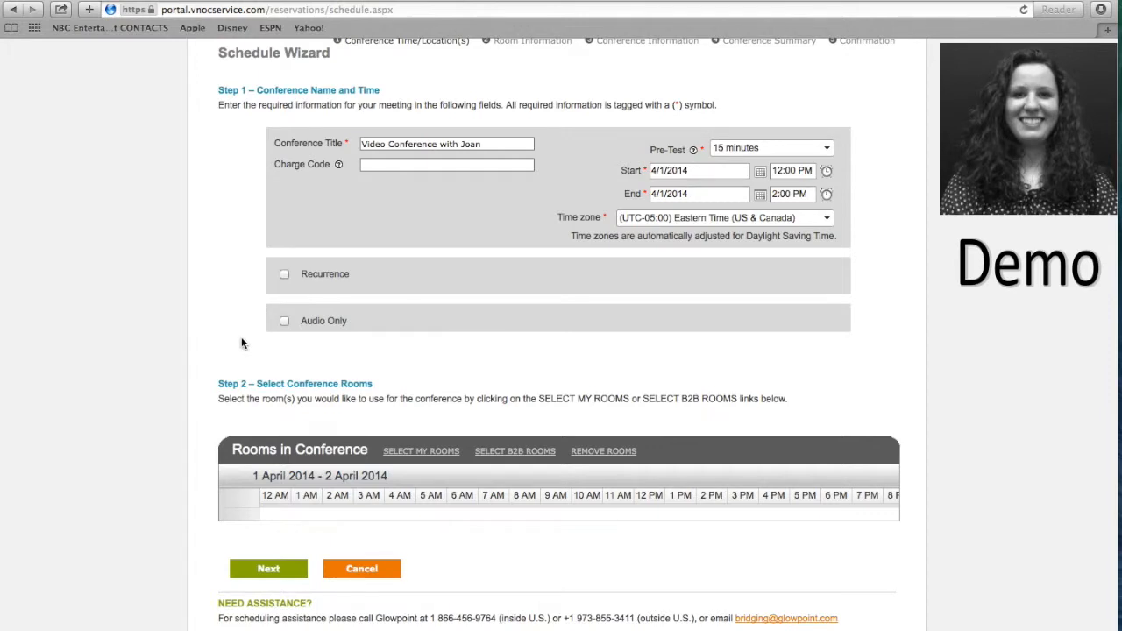
{"action": "left_click", "coordinate": [284, 322]}
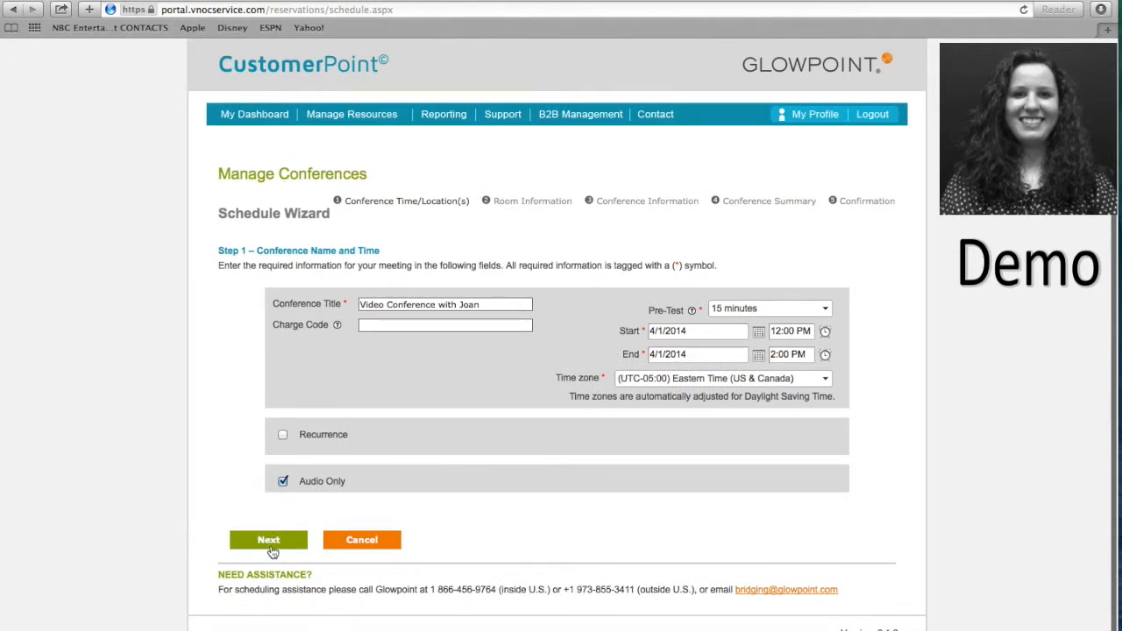
{"action": "left_click", "coordinate": [283, 482]}
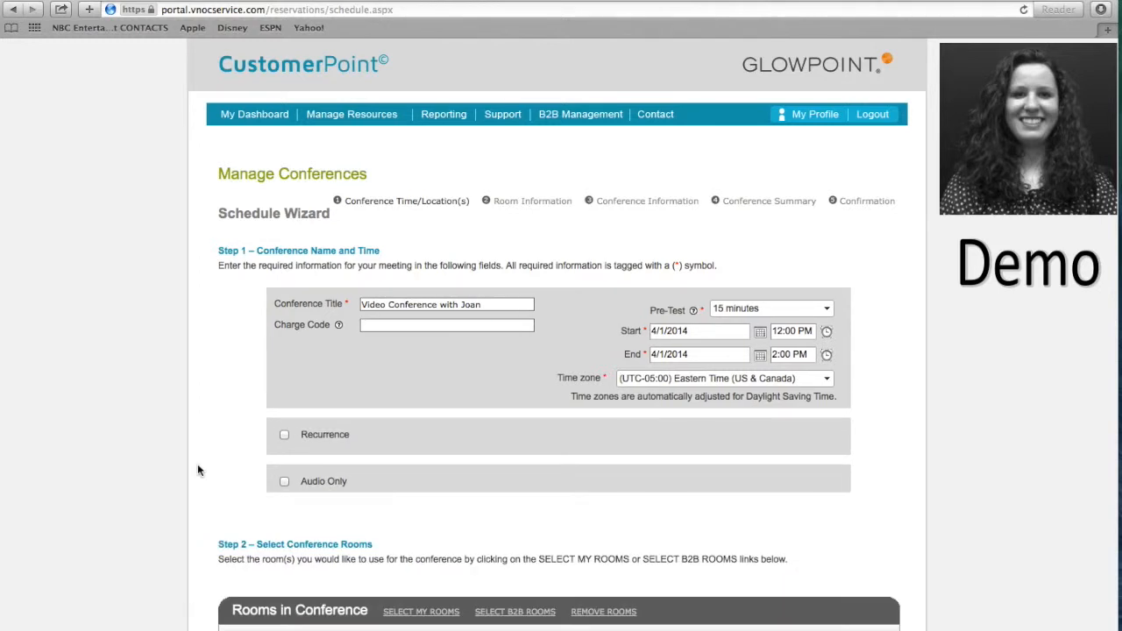
{"action": "scroll", "coordinate": [198, 470], "scroll_direction": "down", "scroll_amount": 5}
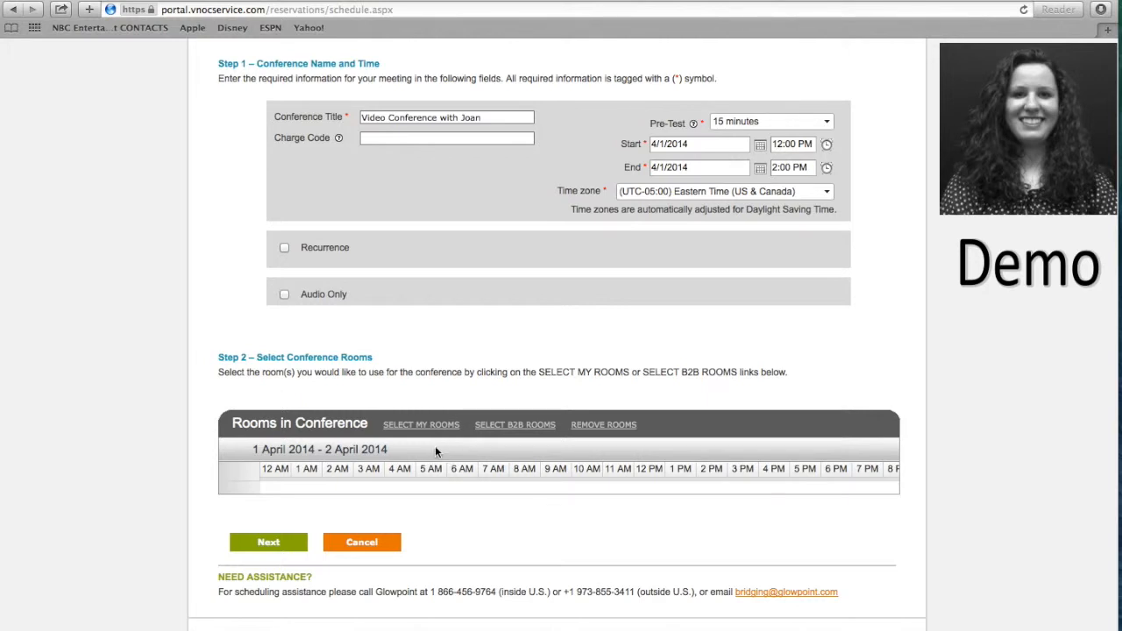
Add the Houston Boardroom alongside the Seattle Training Room and continue to dialing details.
{"action": "left_click", "coordinate": [400, 429]}
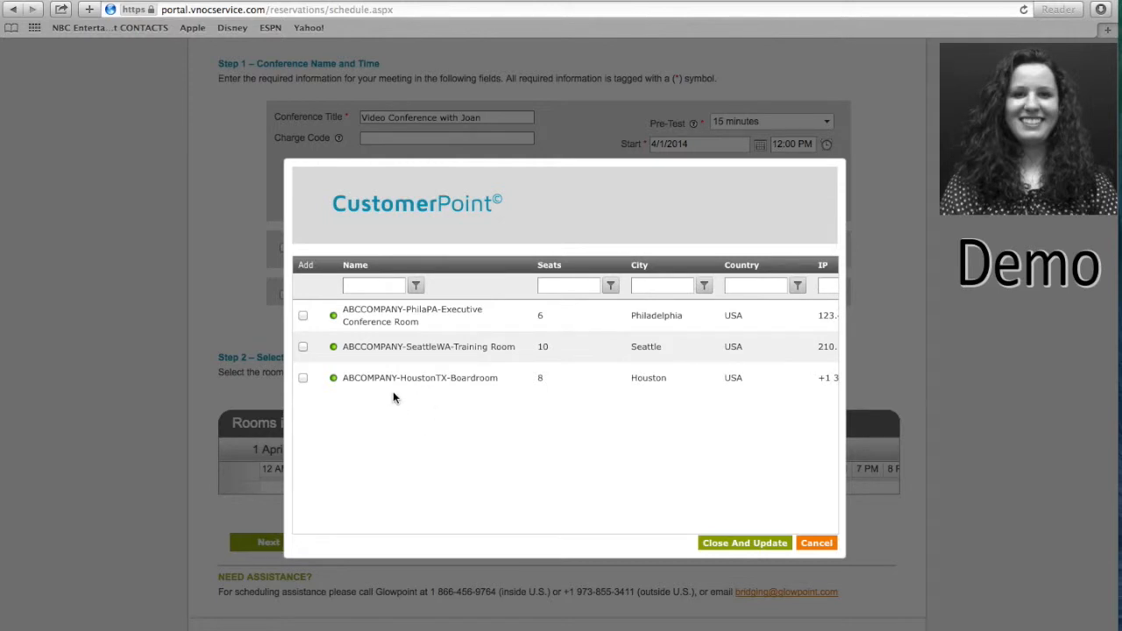
{"action": "left_click", "coordinate": [304, 380]}
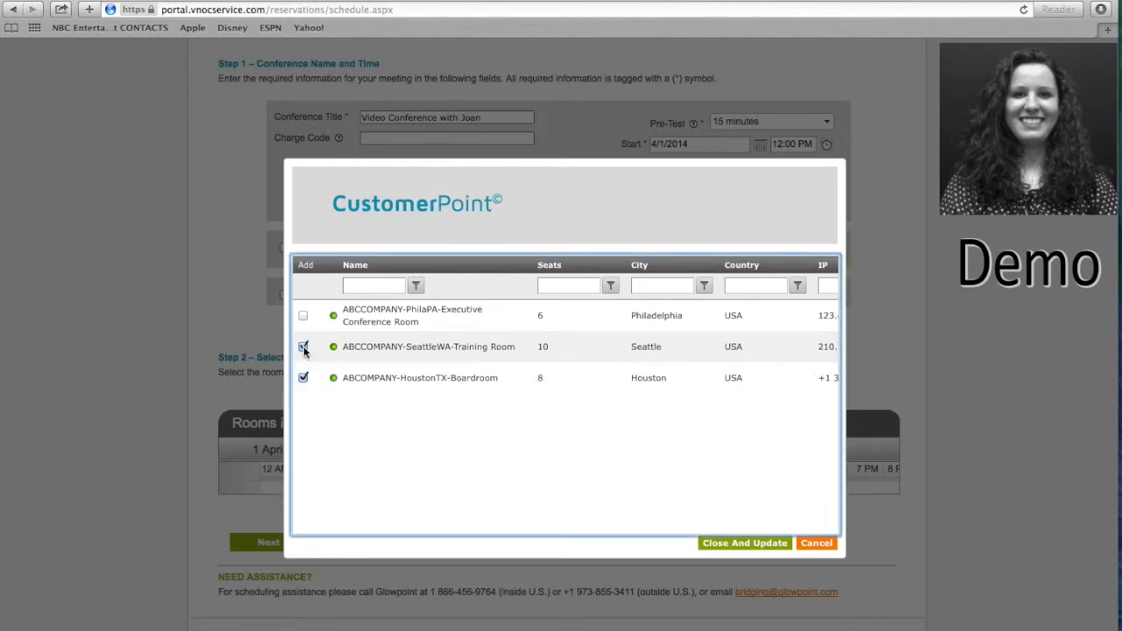
{"action": "left_click", "coordinate": [746, 543]}
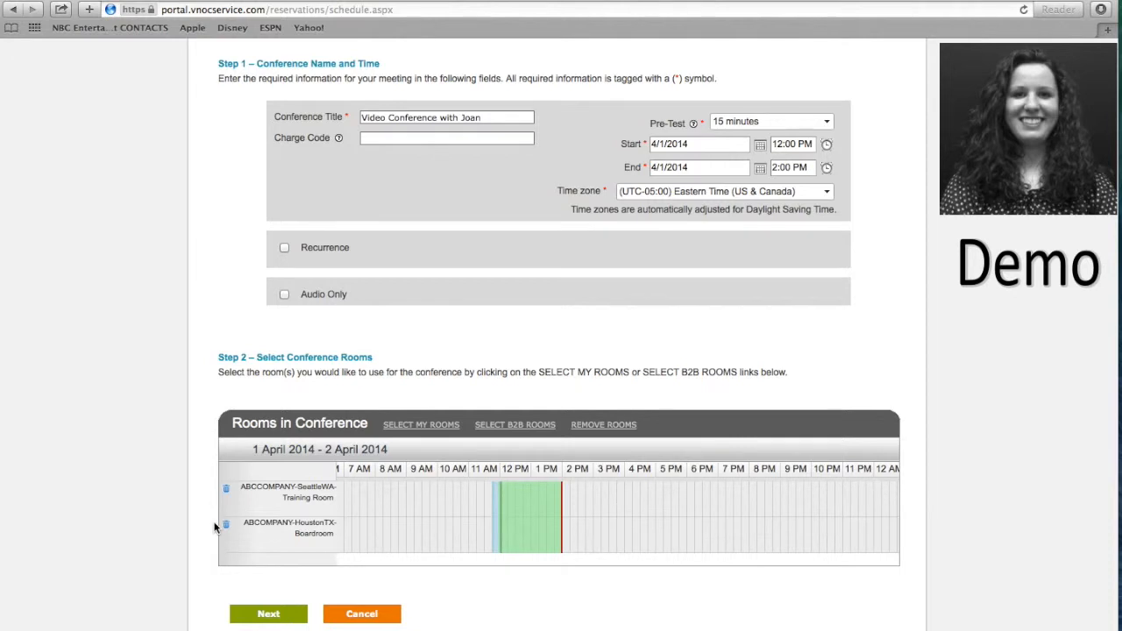
{"action": "left_click", "coordinate": [272, 615]}
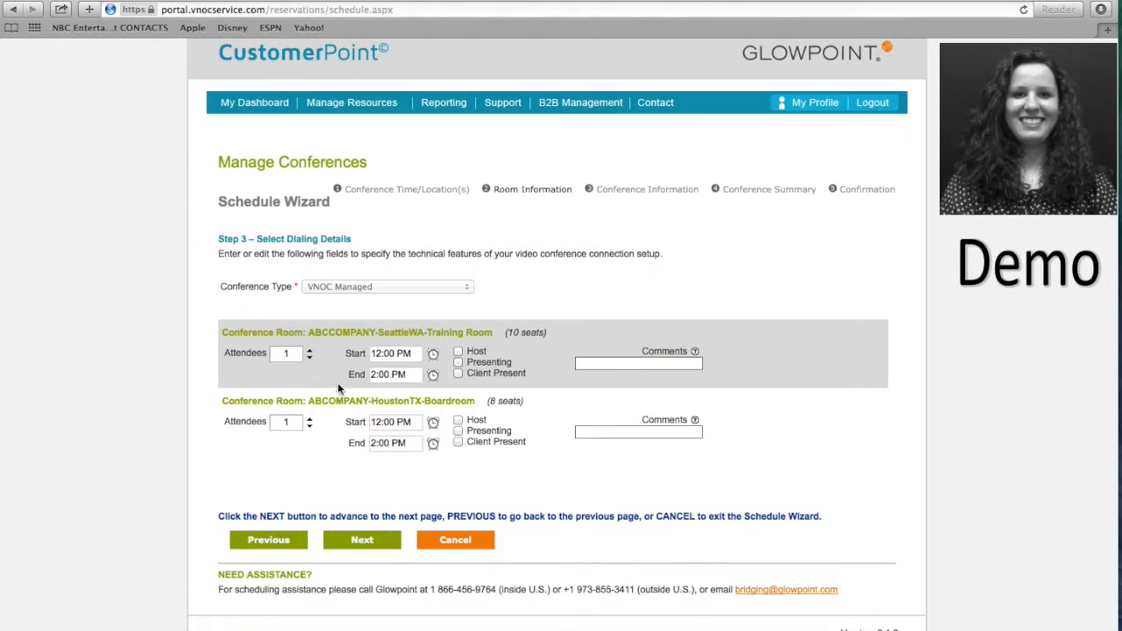
Set the attendee counts to 4 for Seattle and 5 for Houston.
{"action": "double_click", "coordinate": [296, 353]}
{"action": "type", "text": "4"}
{"action": "left_click", "coordinate": [303, 390]}
{"action": "double_click", "coordinate": [285, 422]}
{"action": "type", "text": "5"}
{"action": "left_click", "coordinate": [343, 456]}
Mark a client present in Seattle and Houston as presenting, then continue.
{"action": "left_click", "coordinate": [459, 374]}
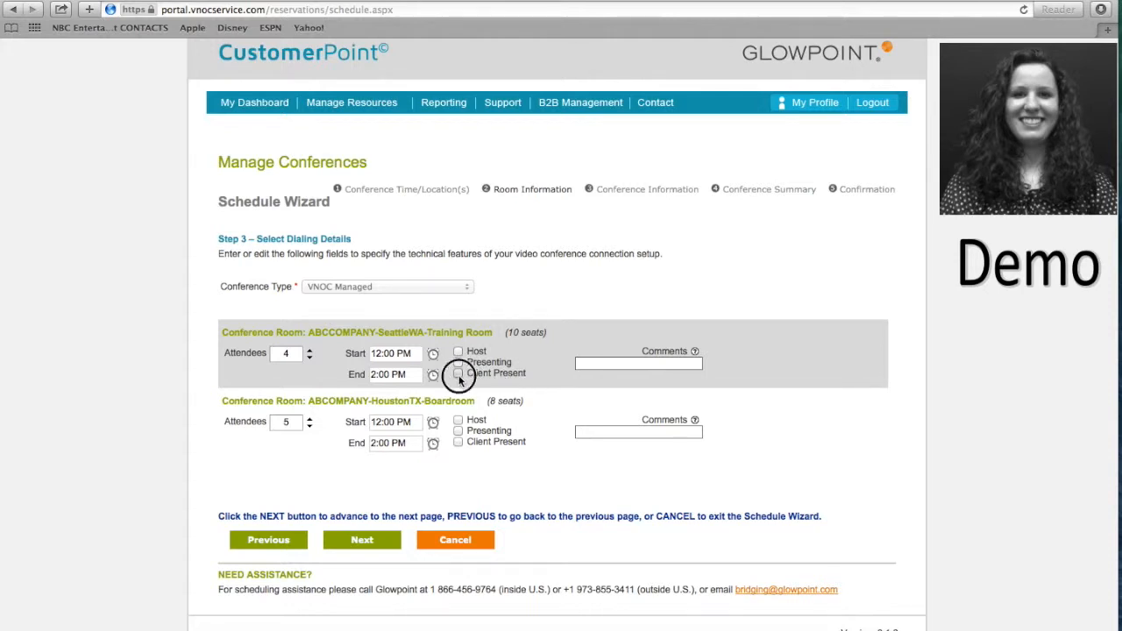
{"action": "left_click", "coordinate": [458, 430]}
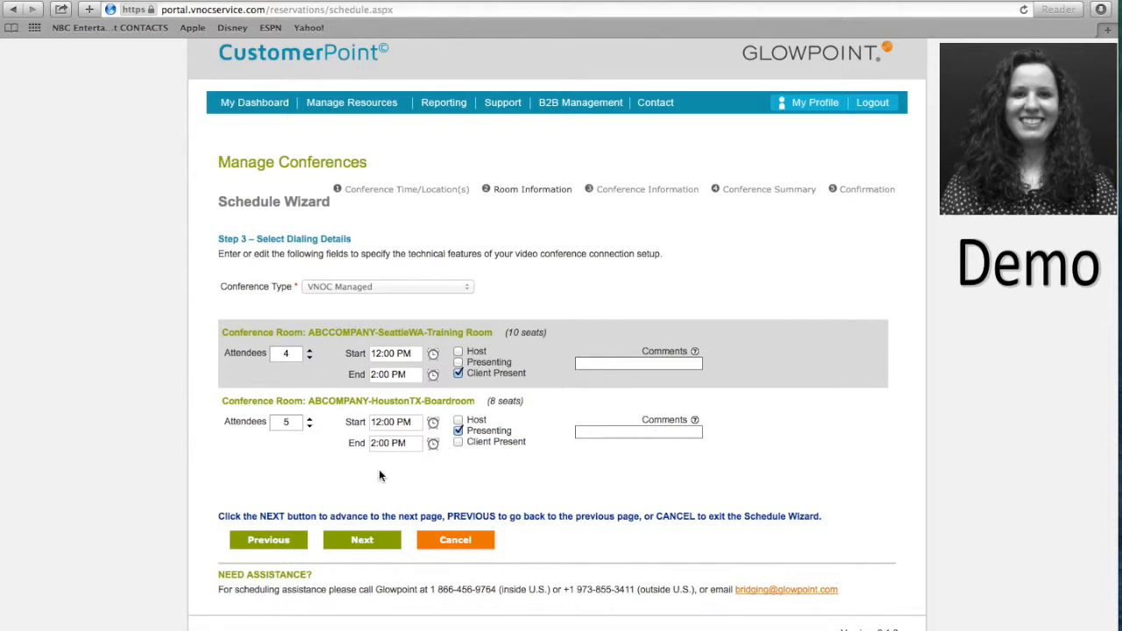
{"action": "left_click", "coordinate": [340, 542]}
Replace the host name and host e-mail with the new host's details.
{"action": "left_click", "coordinate": [146, 461]}
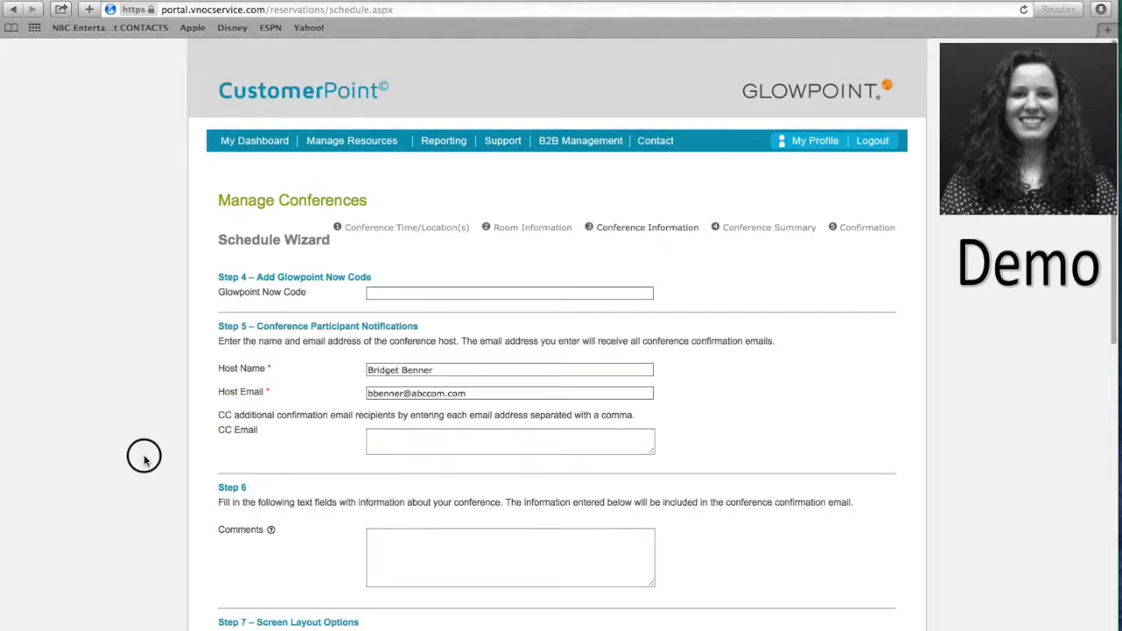
{"action": "scroll", "coordinate": [145, 461], "scroll_direction": "down", "scroll_amount": 2}
{"action": "scroll", "coordinate": [556, 351], "scroll_direction": "down", "scroll_amount": 3}
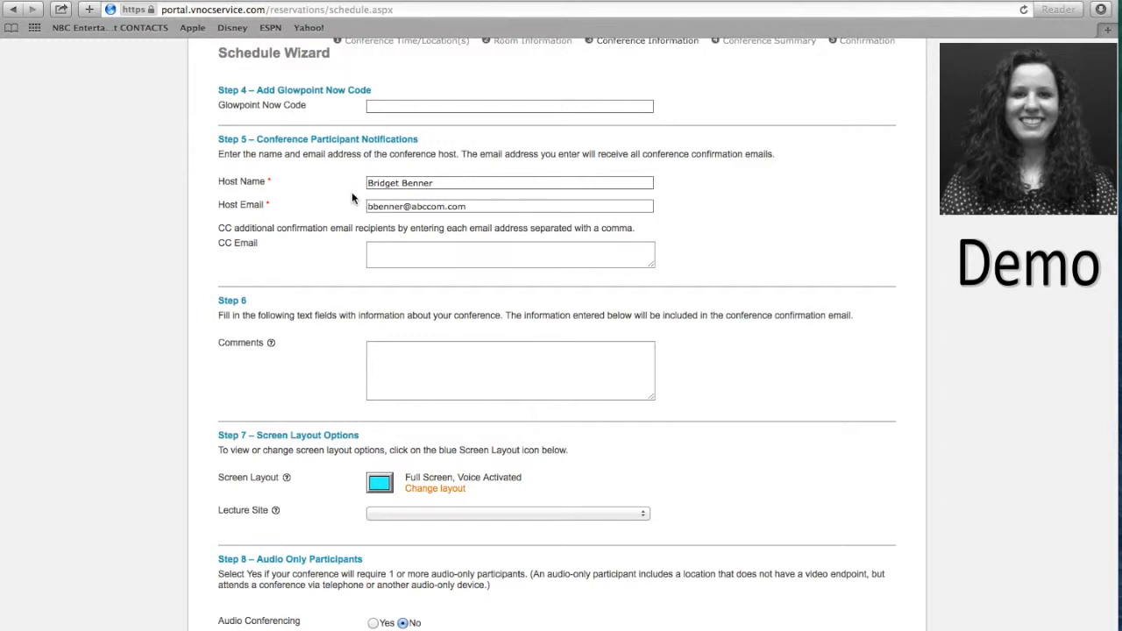
{"action": "triple_click", "coordinate": [444, 184]}
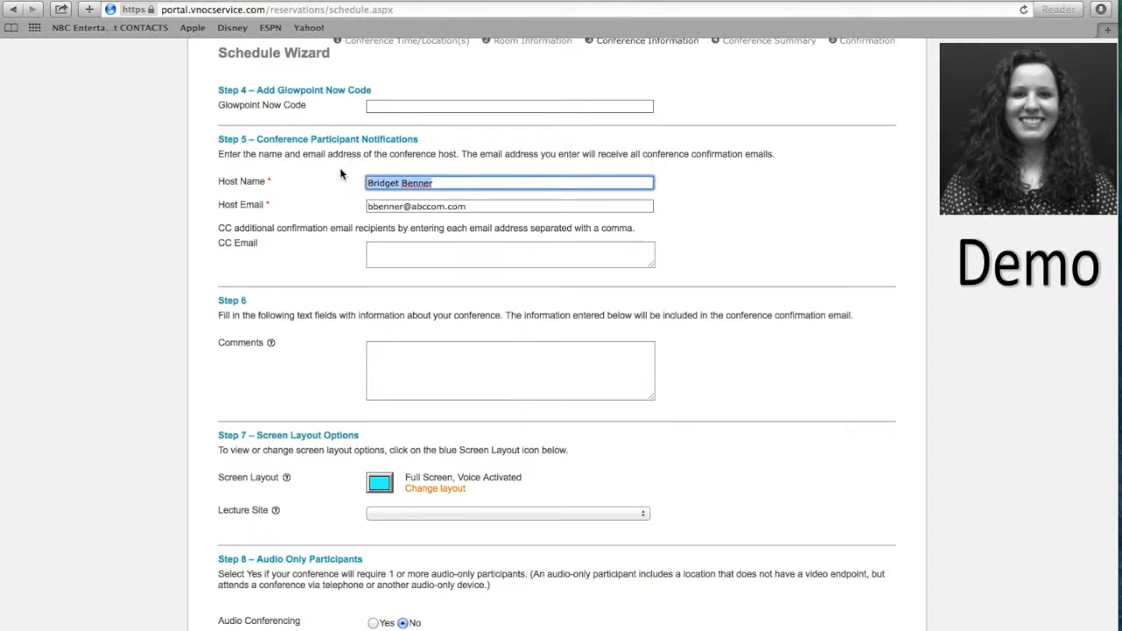
{"action": "type", "text": "John Smith"}
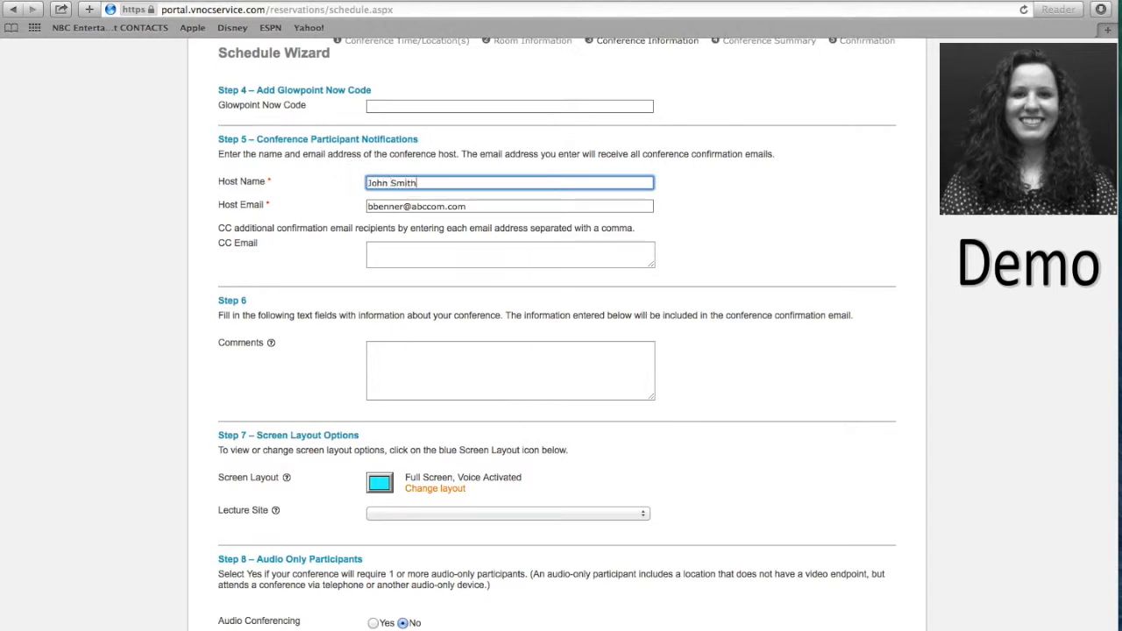
{"action": "left_click", "coordinate": [439, 208]}
{"action": "triple_click", "coordinate": [421, 208]}
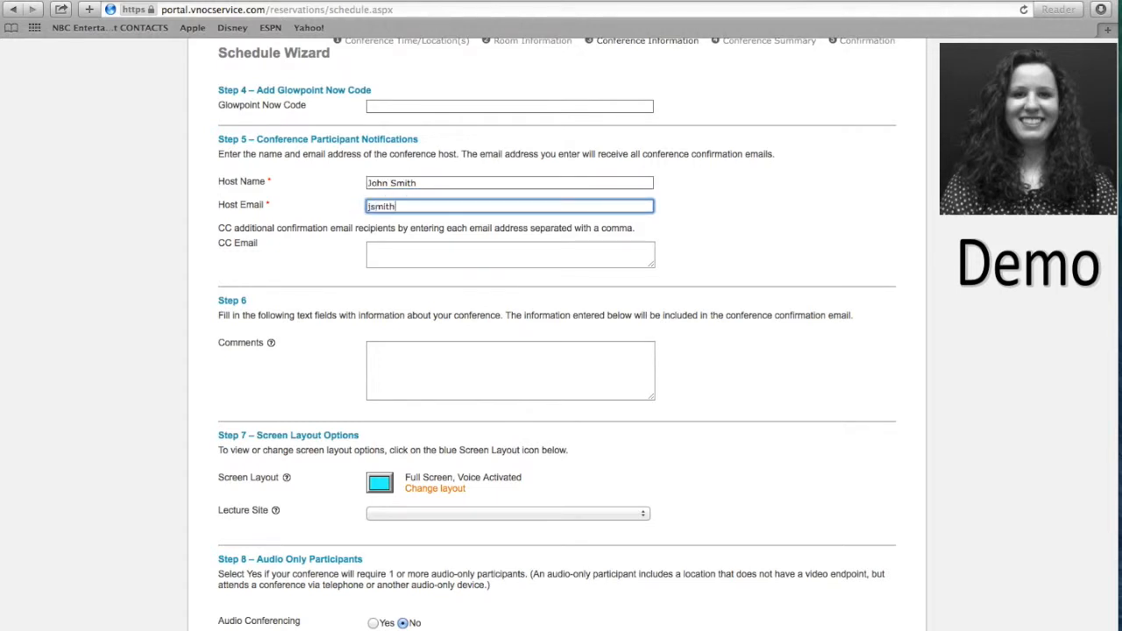
{"action": "left_click", "coordinate": [326, 256]}
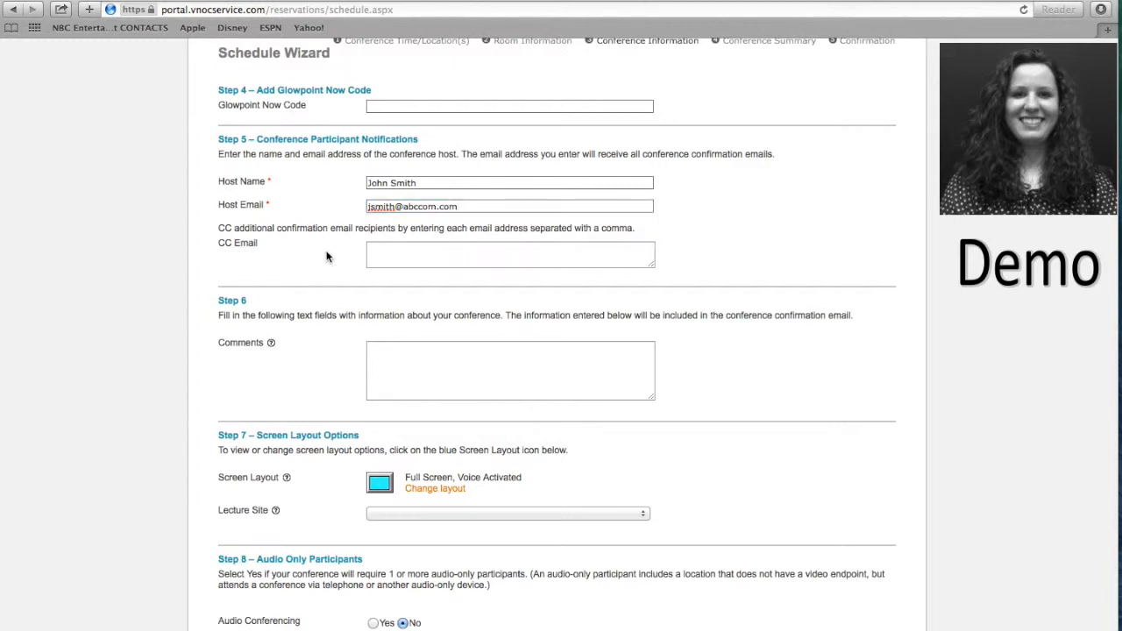
Enter two comma-separated CC e-mail addresses for confirmations.
{"action": "left_click", "coordinate": [441, 256]}
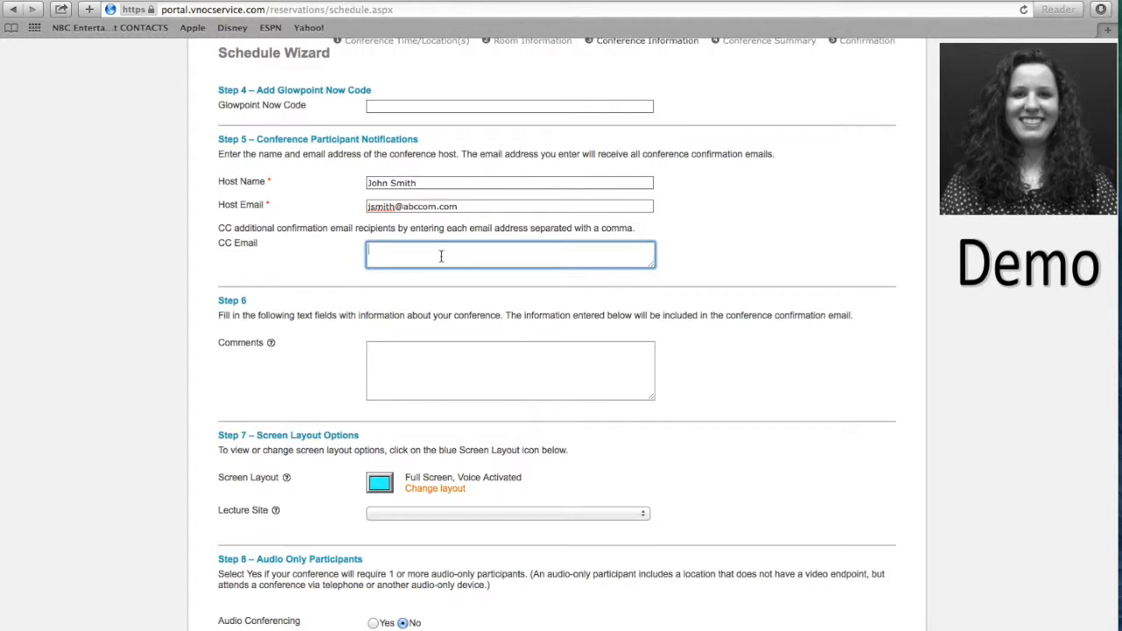
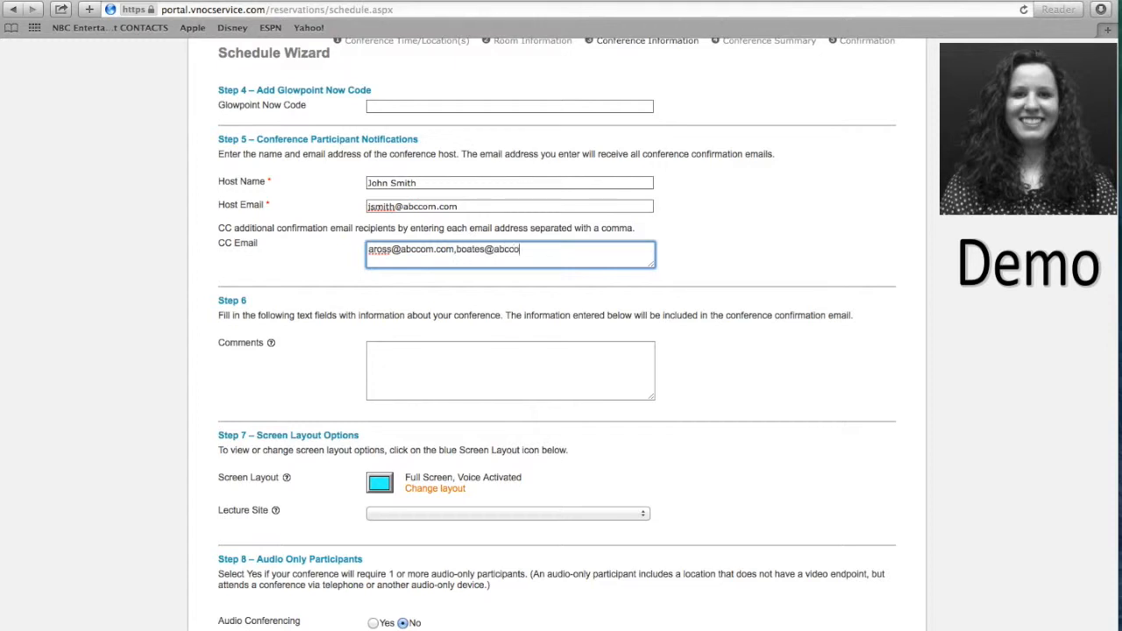
{"action": "left_click", "coordinate": [326, 274]}
{"action": "scroll", "coordinate": [326, 274], "scroll_direction": "down", "scroll_amount": 5}
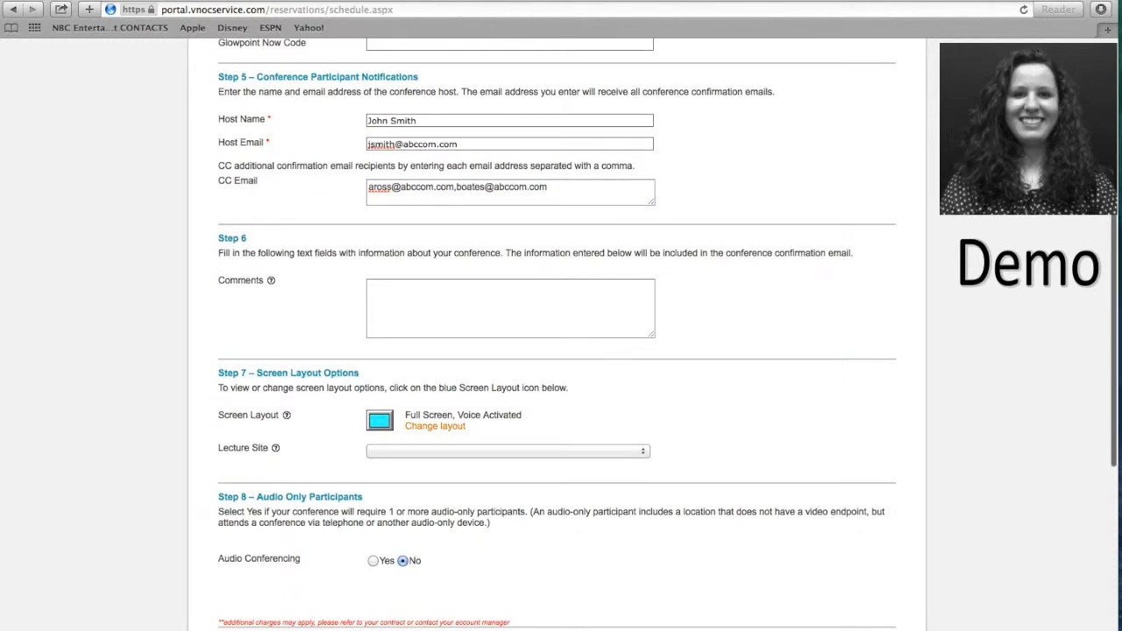
{"action": "scroll", "coordinate": [501, 213], "scroll_direction": "down", "scroll_amount": 1}
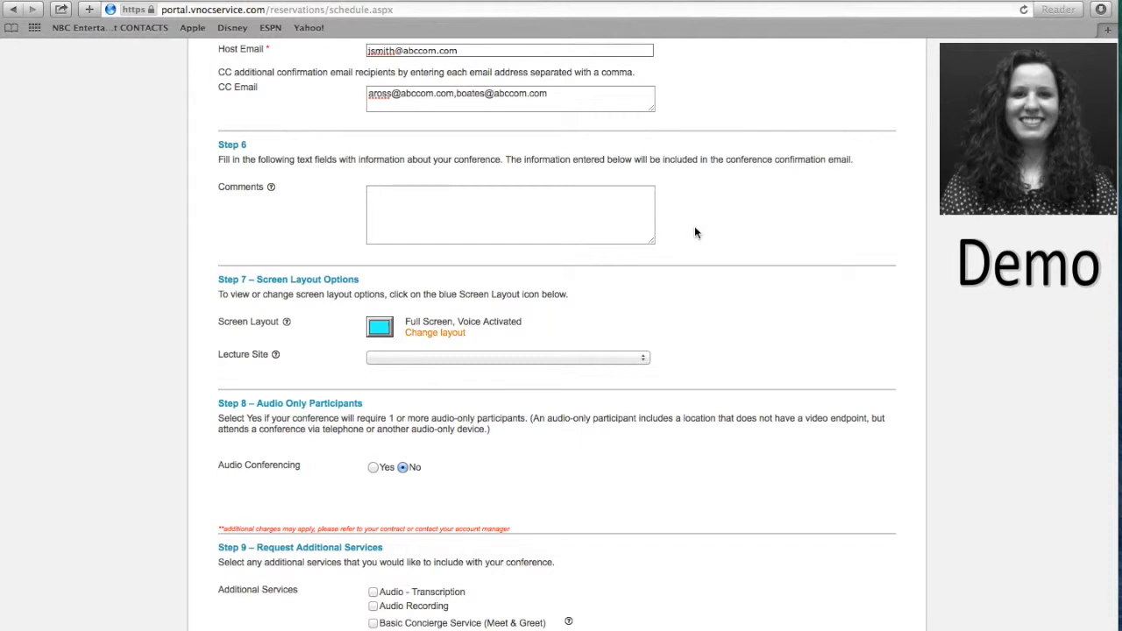
{"action": "scroll", "coordinate": [695, 229], "scroll_direction": "down", "scroll_amount": 3}
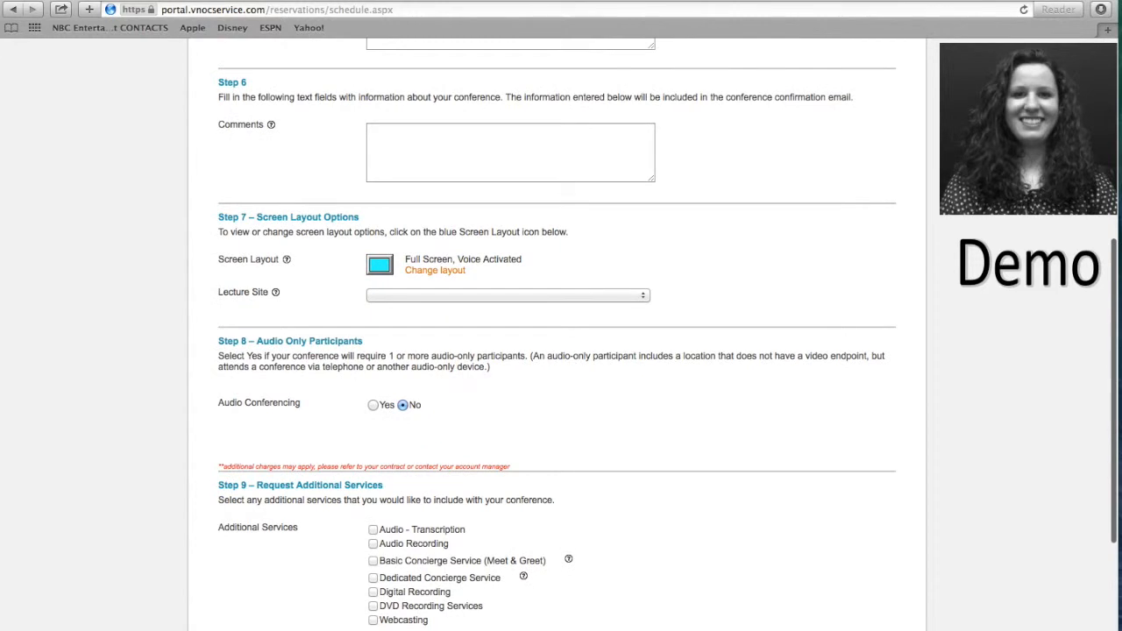
{"action": "scroll", "coordinate": [604, 151], "scroll_direction": "down", "scroll_amount": 2}
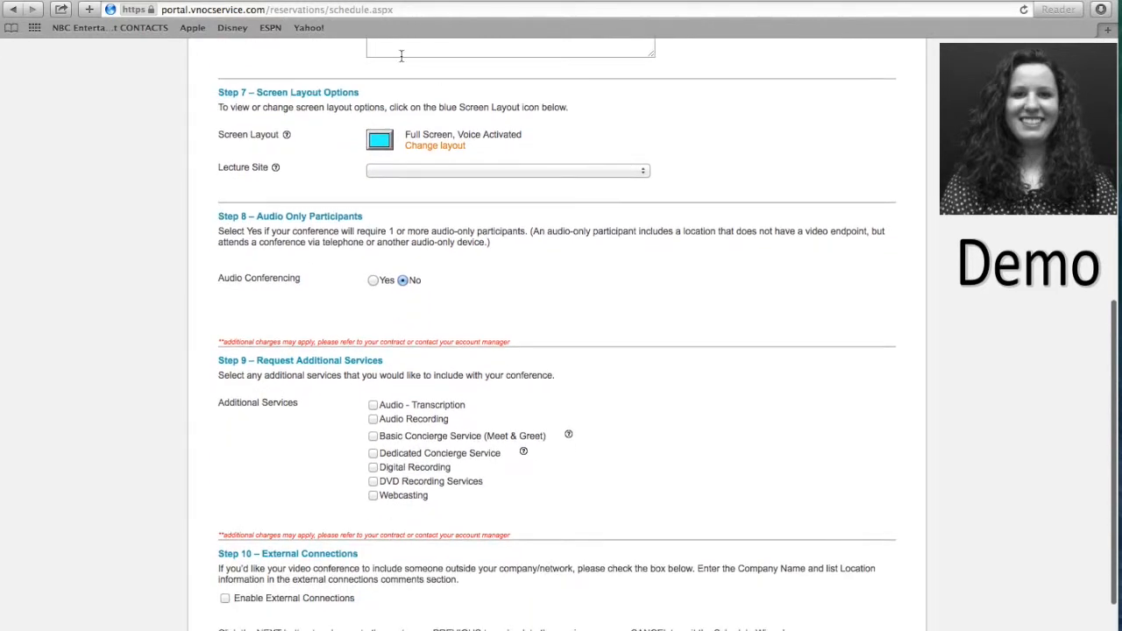
{"action": "left_click", "coordinate": [424, 147]}
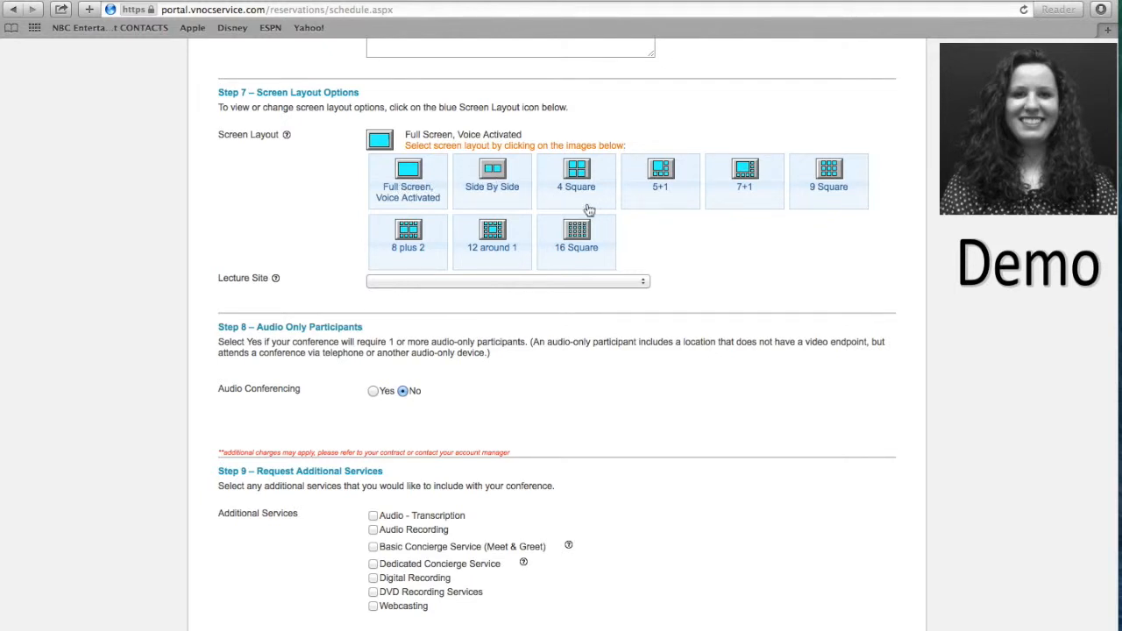
{"action": "left_click", "coordinate": [408, 200]}
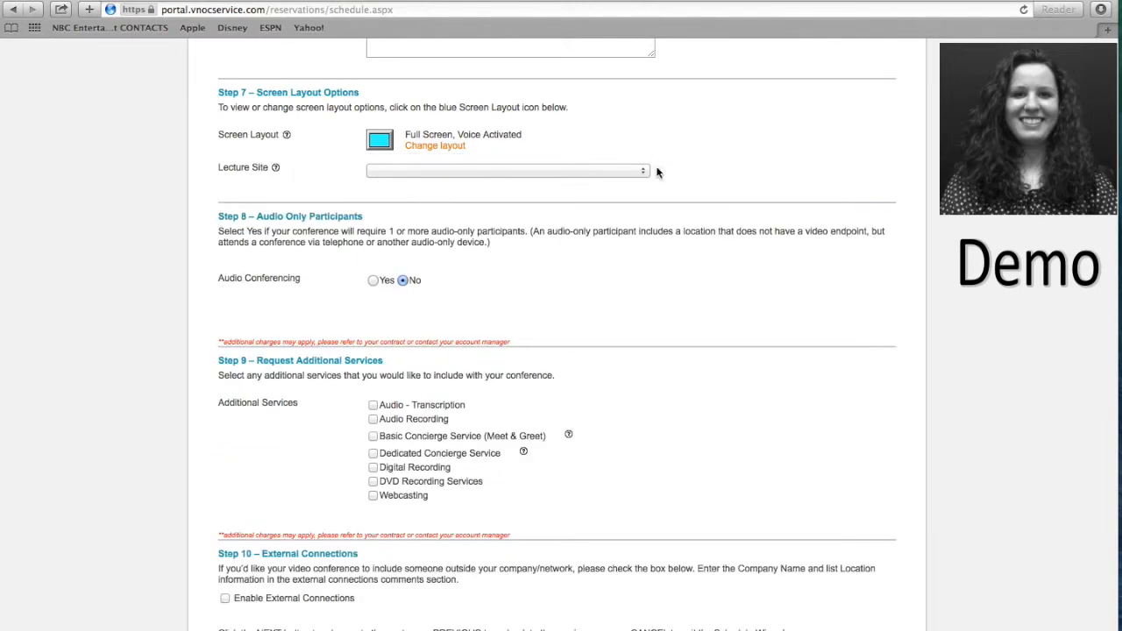
{"action": "left_click", "coordinate": [646, 172]}
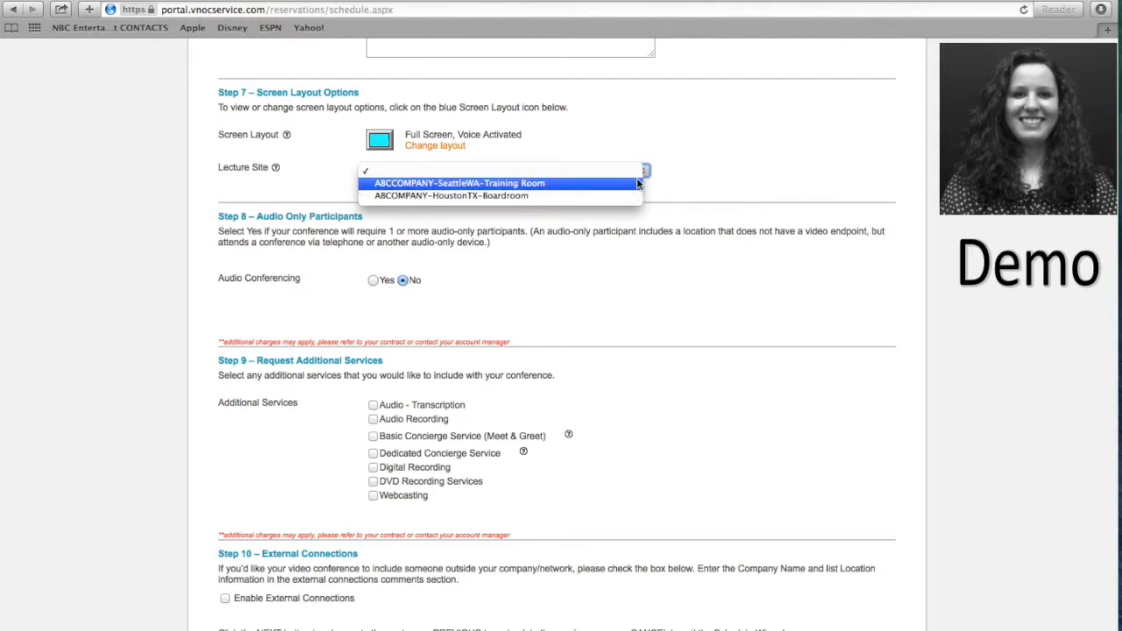
{"action": "left_click", "coordinate": [648, 176]}
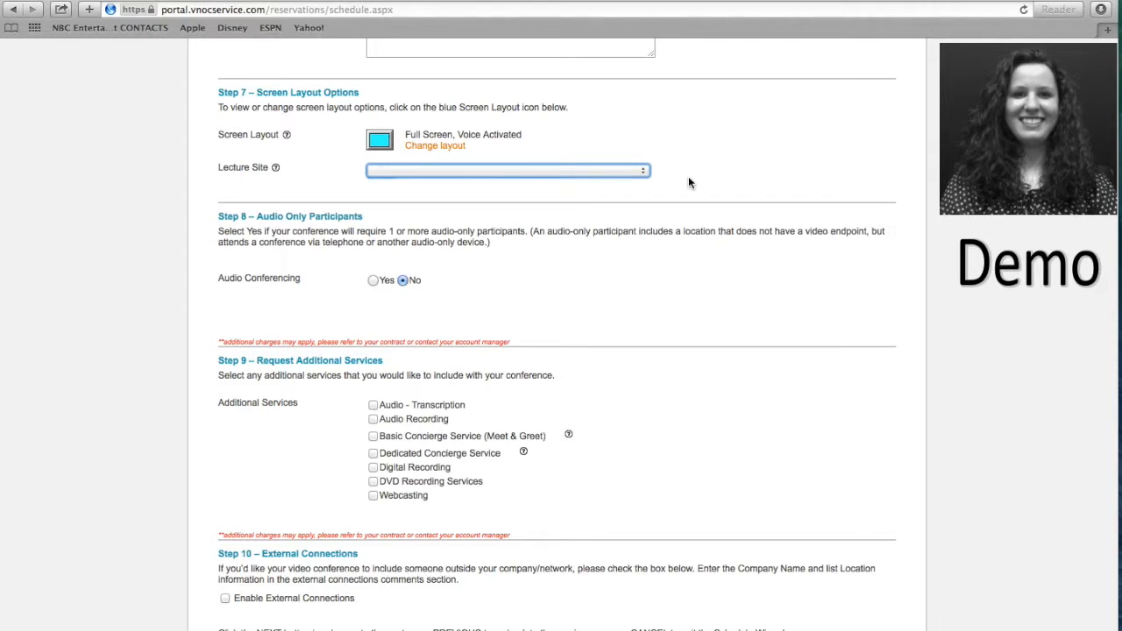
{"action": "left_click", "coordinate": [689, 182]}
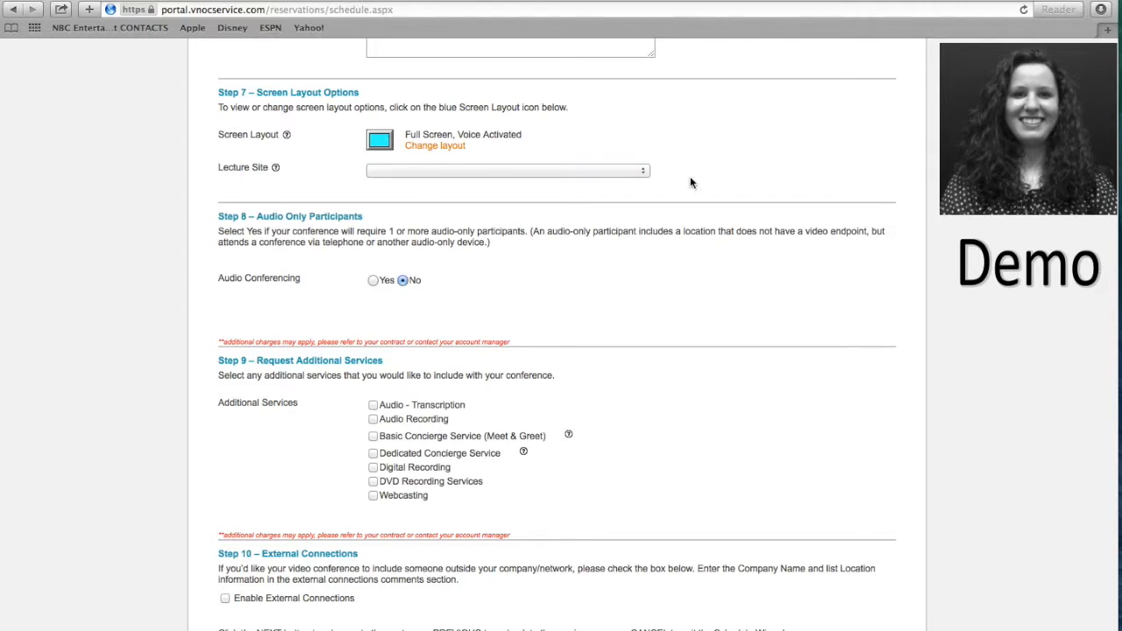
{"action": "scroll", "coordinate": [690, 182], "scroll_direction": "down", "scroll_amount": 1}
{"action": "scroll", "coordinate": [689, 180], "scroll_direction": "down", "scroll_amount": 1}
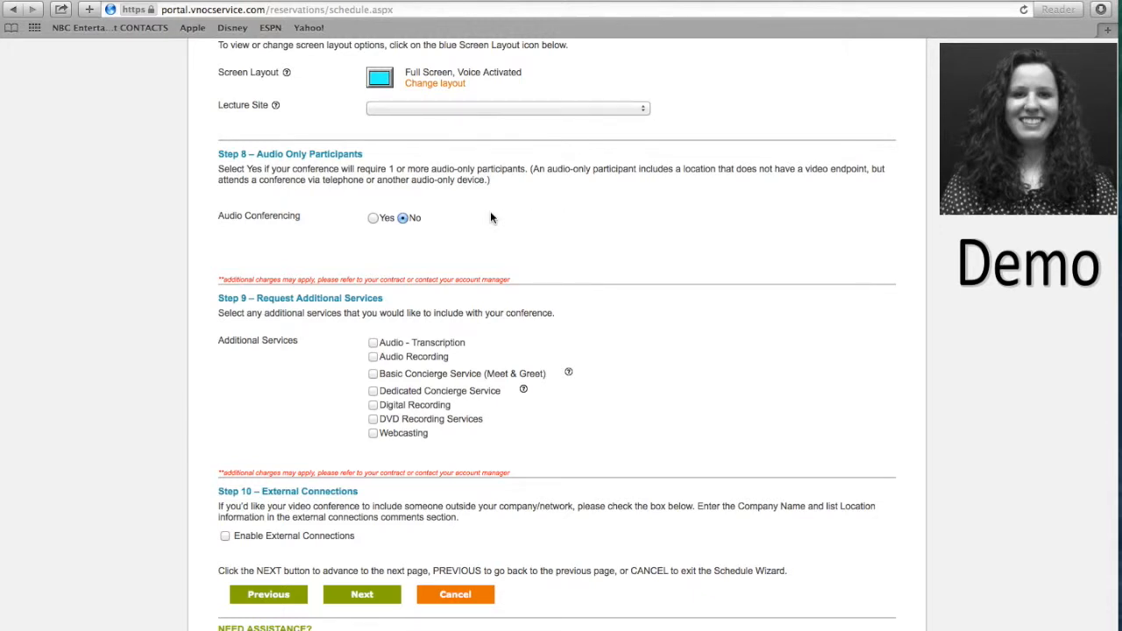
Set 5 audio lines, keep entry/exit announcements at None, and add Audio - Participant List.
{"action": "left_click", "coordinate": [373, 219]}
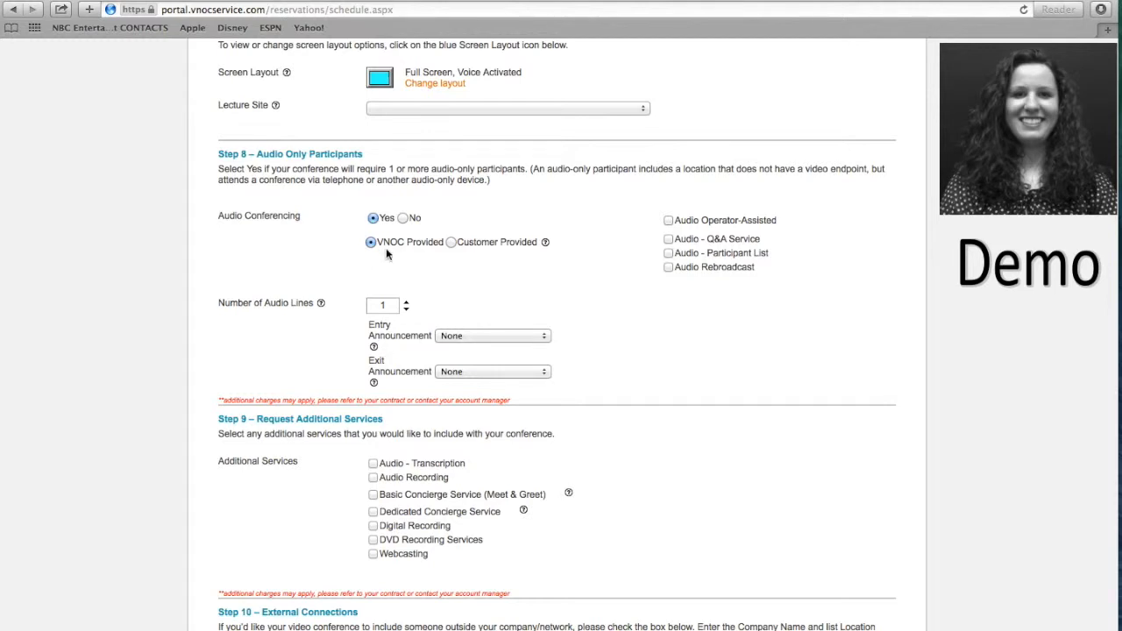
{"action": "double_click", "coordinate": [382, 305]}
{"action": "type", "text": "5"}
{"action": "left_click", "coordinate": [333, 327]}
{"action": "left_click", "coordinate": [486, 341]}
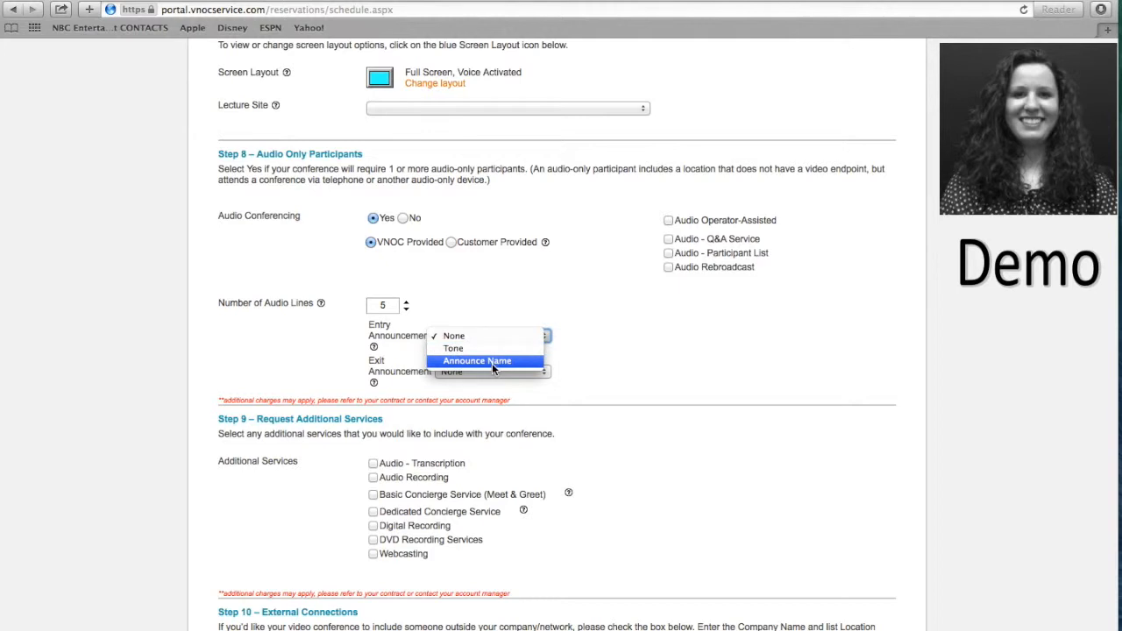
{"action": "left_click", "coordinate": [571, 346]}
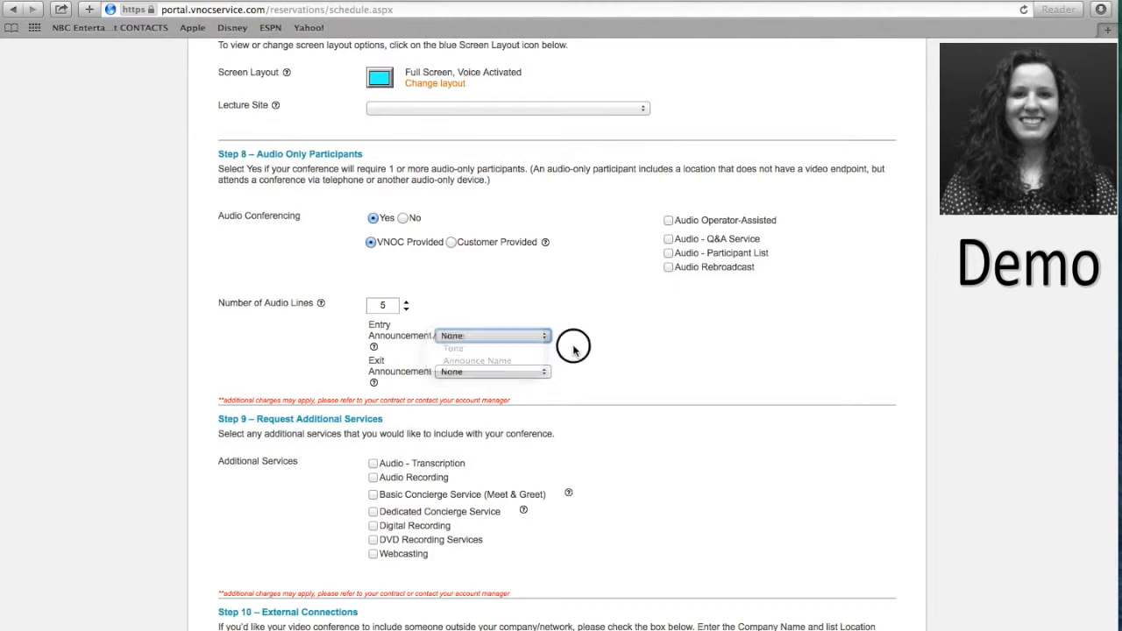
{"action": "left_click", "coordinate": [543, 374]}
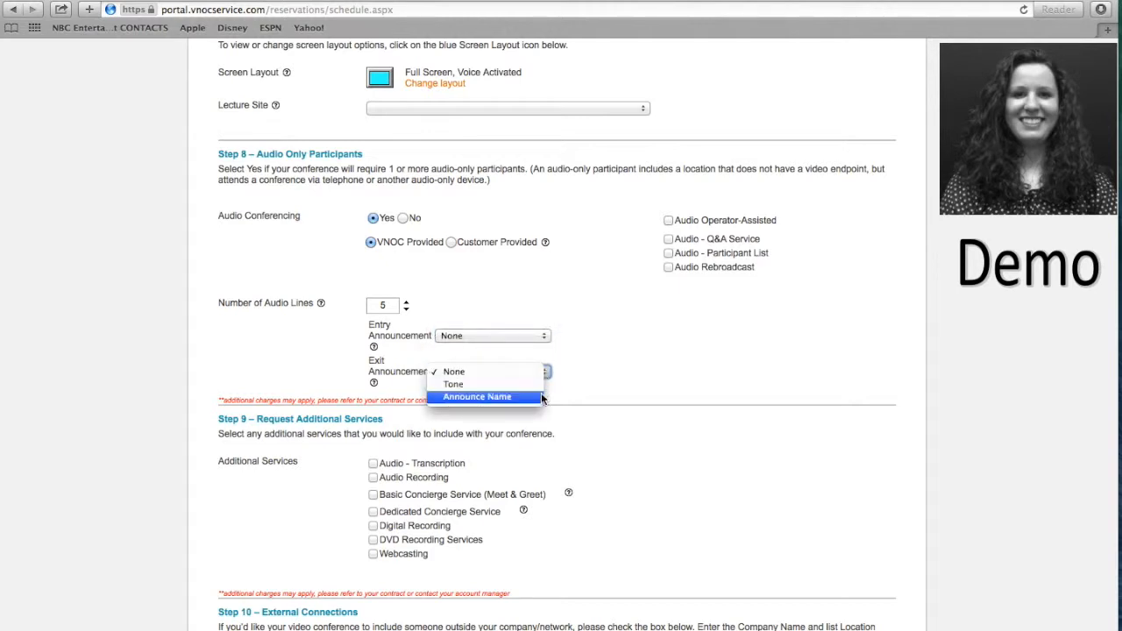
{"action": "left_click", "coordinate": [503, 373]}
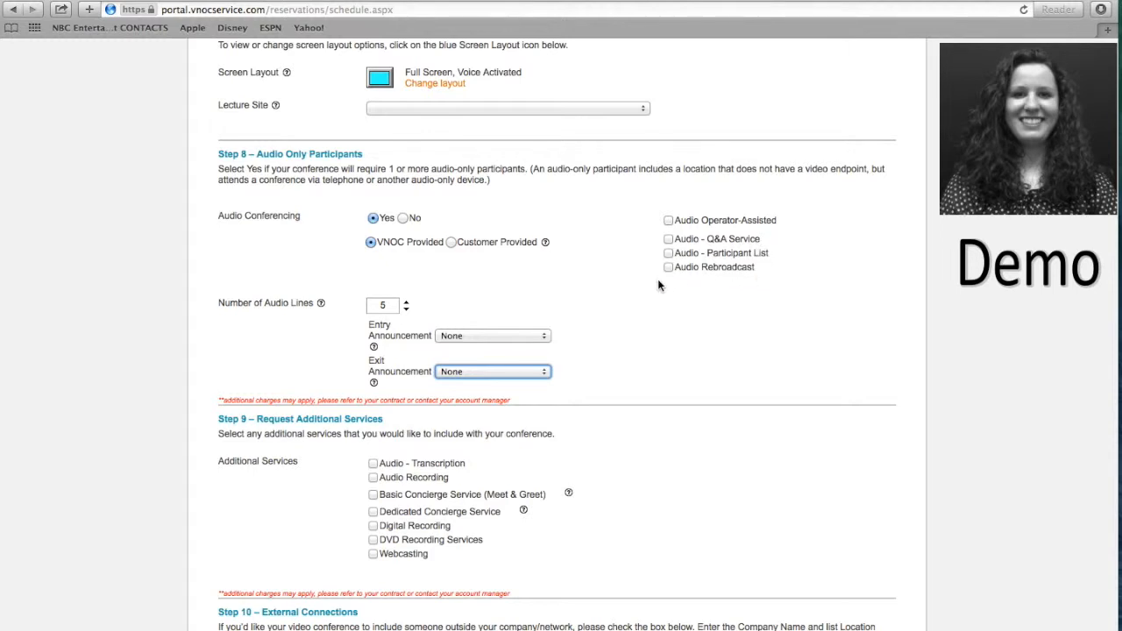
{"action": "left_click", "coordinate": [669, 253]}
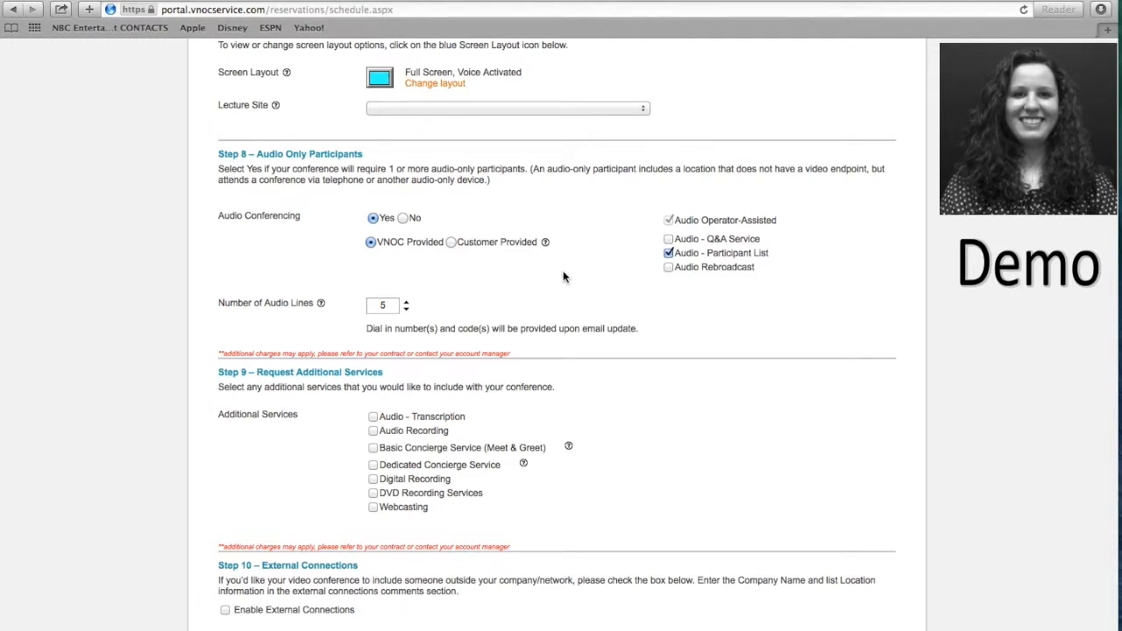
Switch audio conferencing to Customer Provided.
{"action": "left_click", "coordinate": [450, 243]}
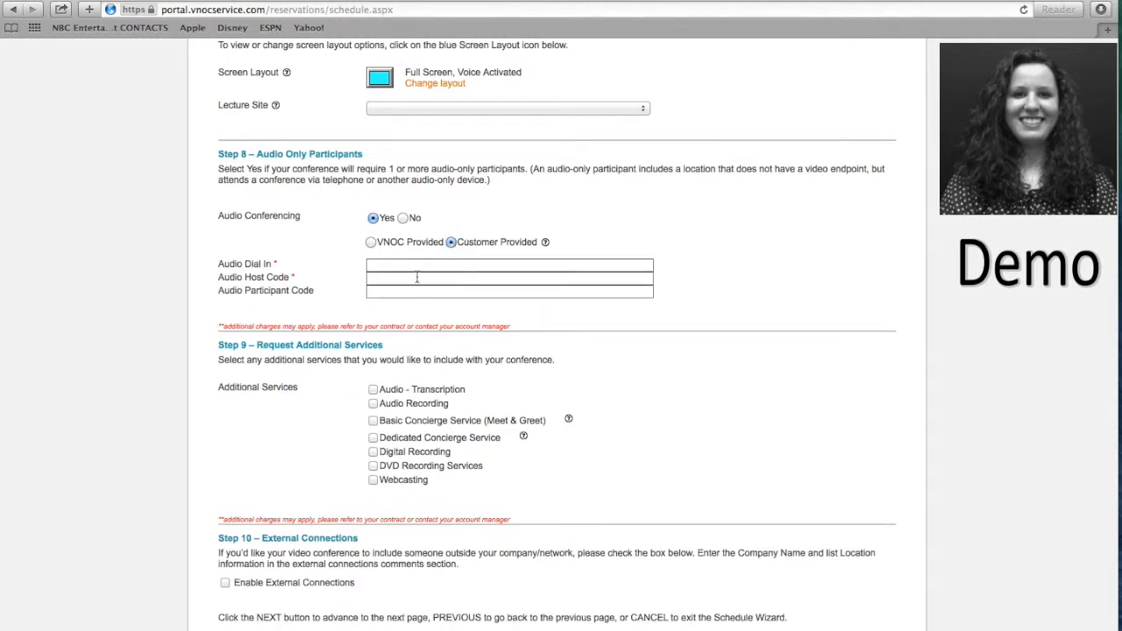
{"action": "left_click", "coordinate": [422, 270]}
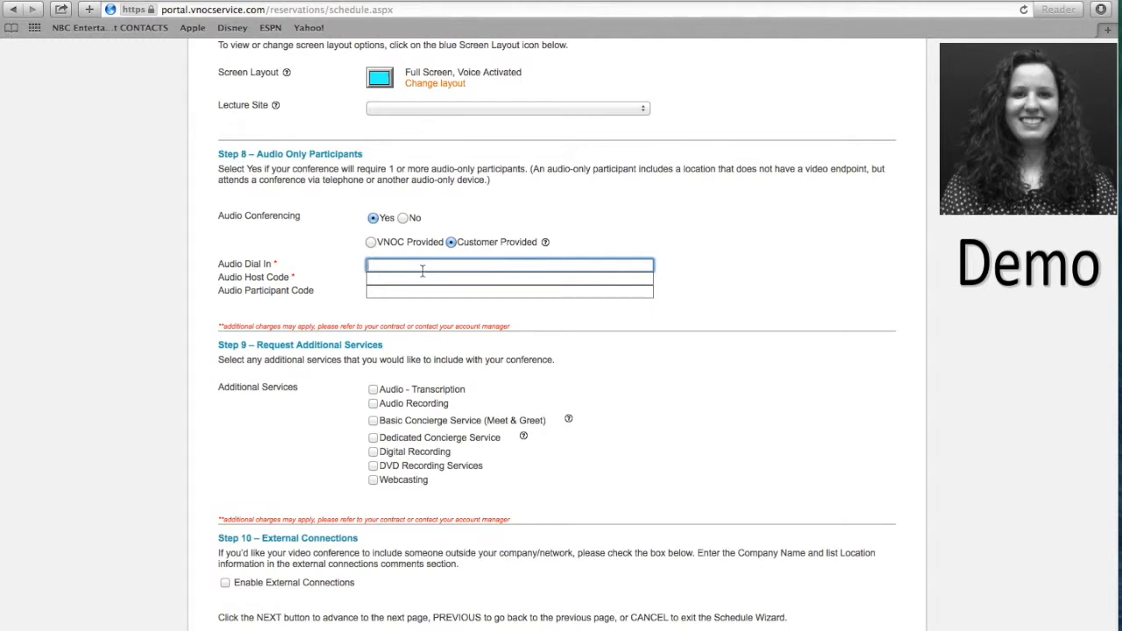
{"action": "left_click", "coordinate": [421, 278]}
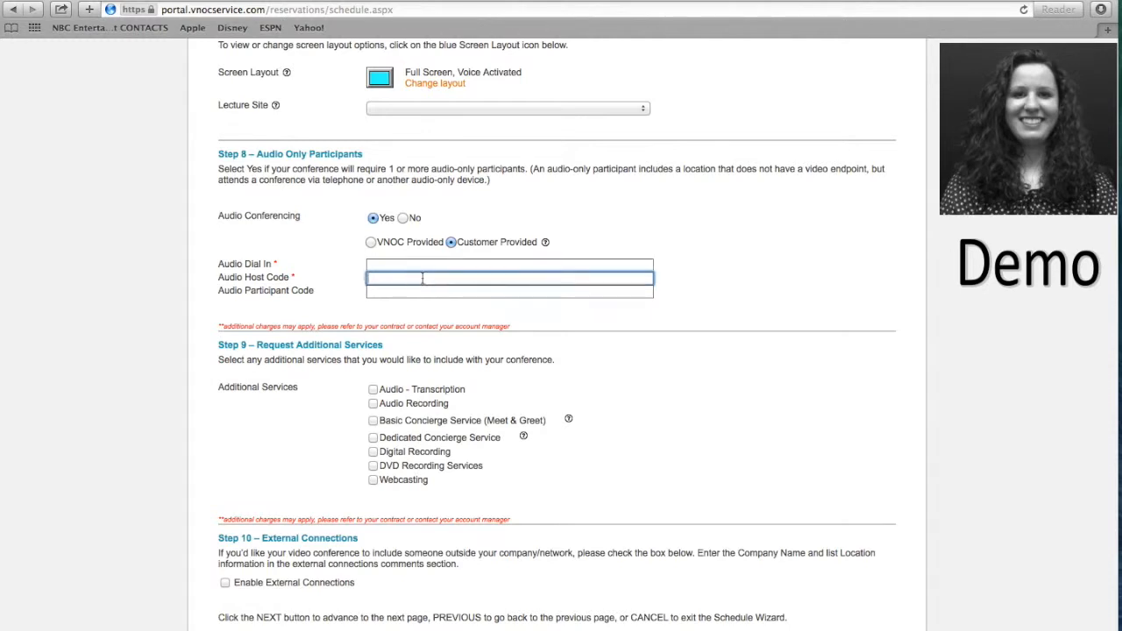
{"action": "left_click", "coordinate": [422, 292]}
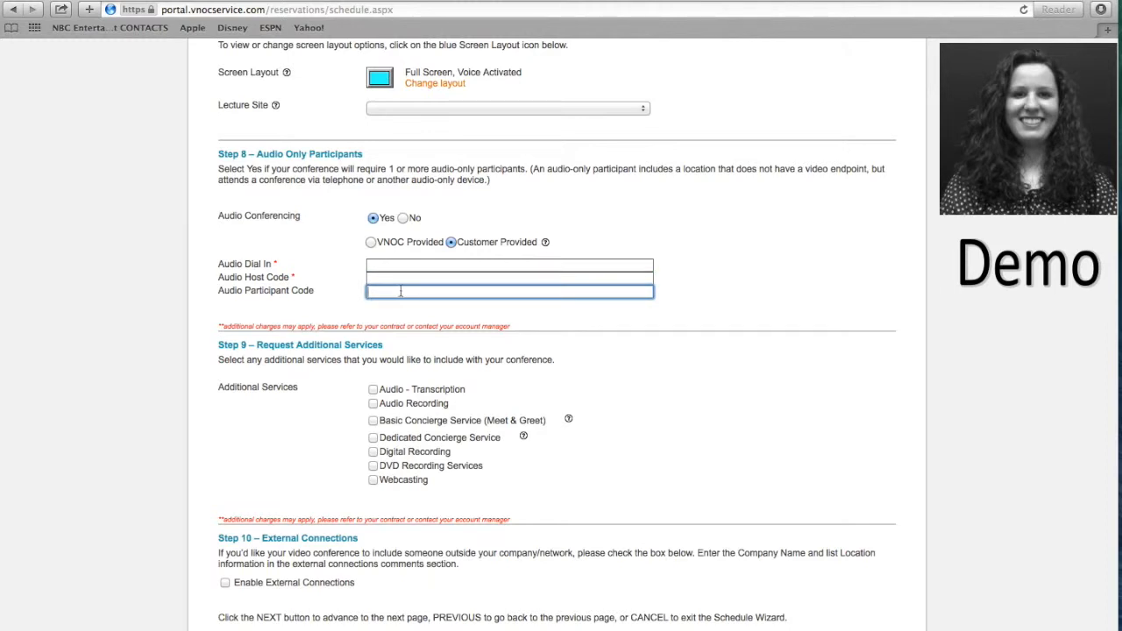
Enter the audio dial-in number, host code and participant code.
{"action": "left_click", "coordinate": [402, 264]}
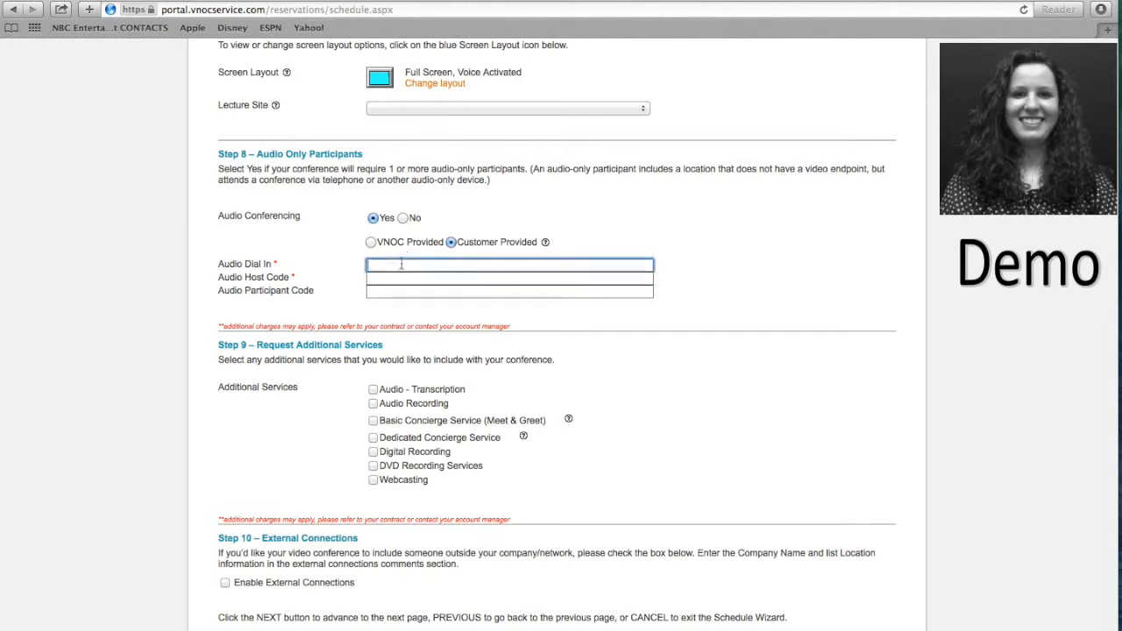
{"action": "left_click", "coordinate": [405, 279]}
{"action": "type", "text": "12345678"}
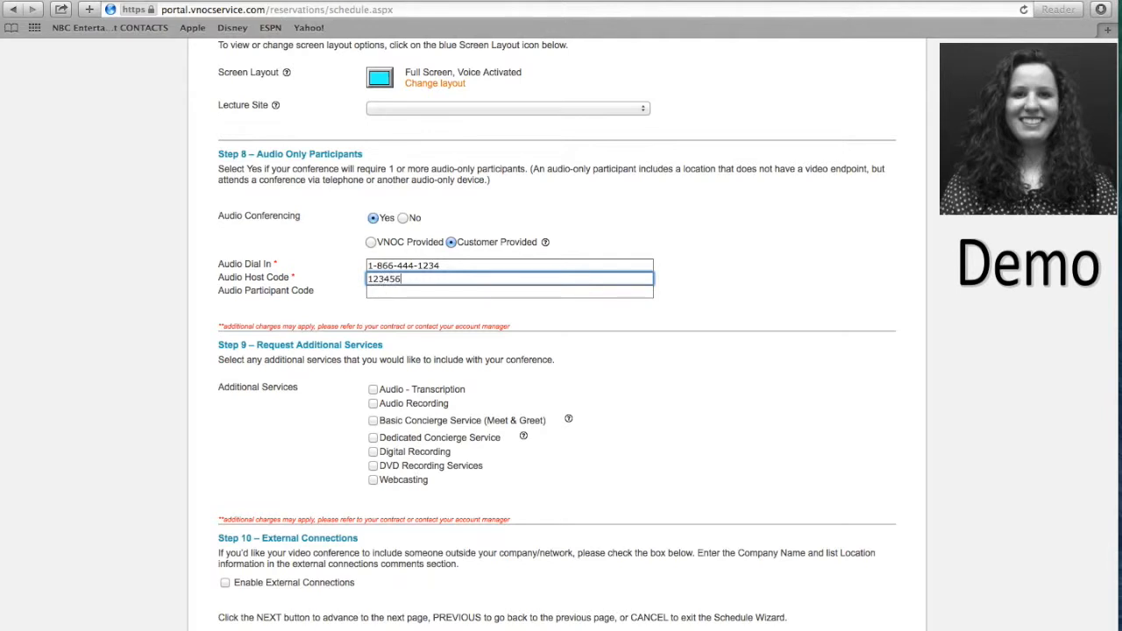
{"action": "left_click", "coordinate": [426, 296]}
{"action": "type", "text": "87654321"}
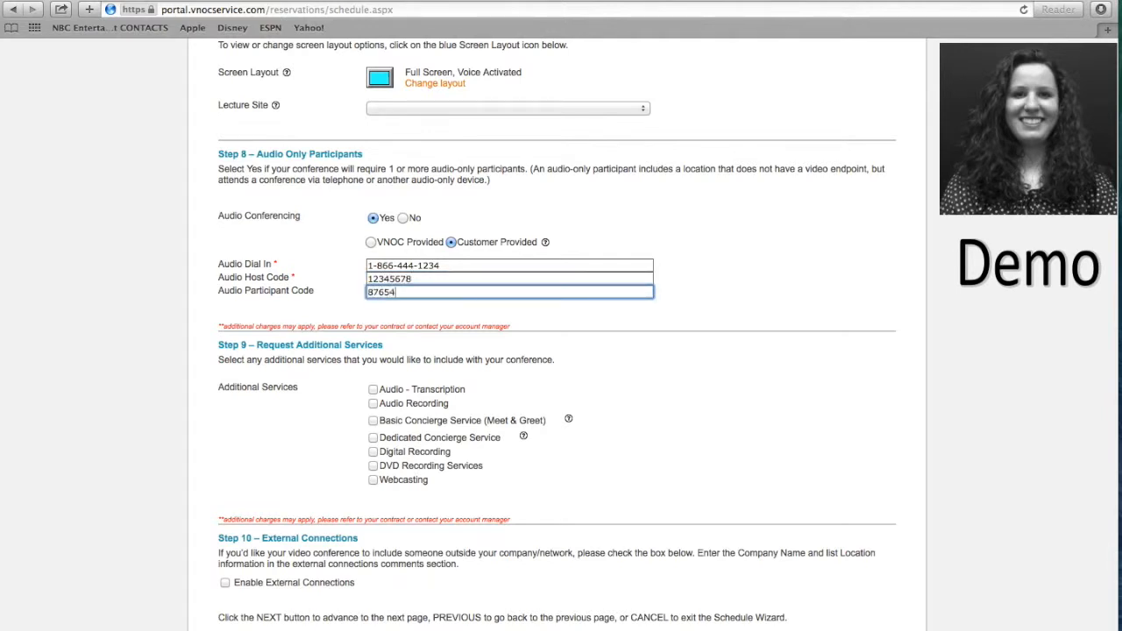
{"action": "left_click", "coordinate": [600, 362]}
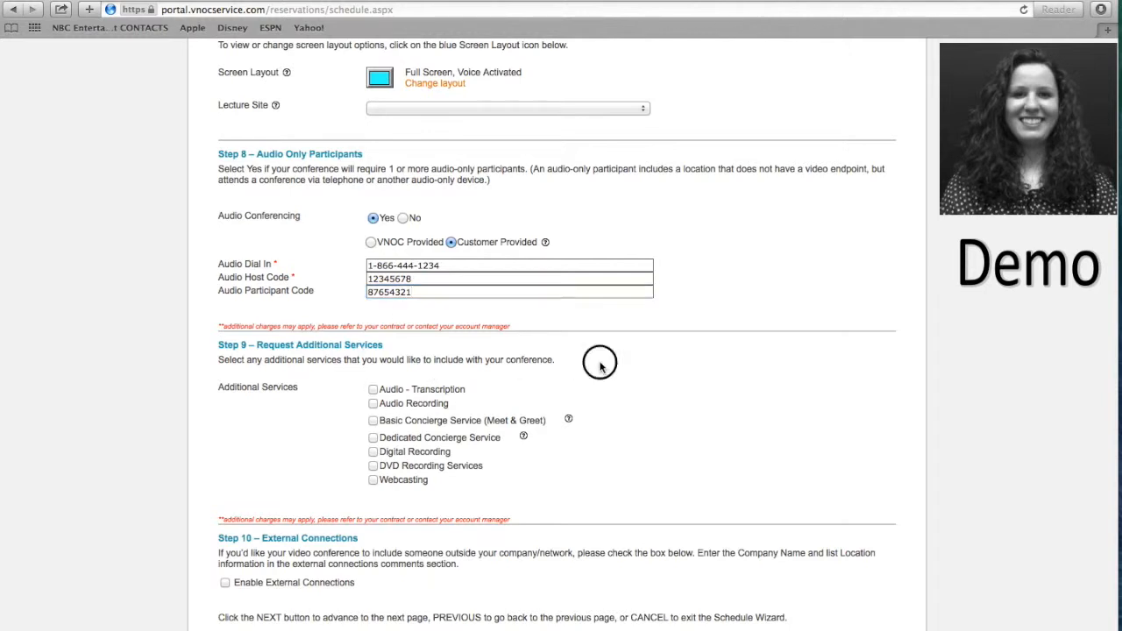
{"action": "scroll", "coordinate": [602, 368], "scroll_direction": "down", "scroll_amount": 3}
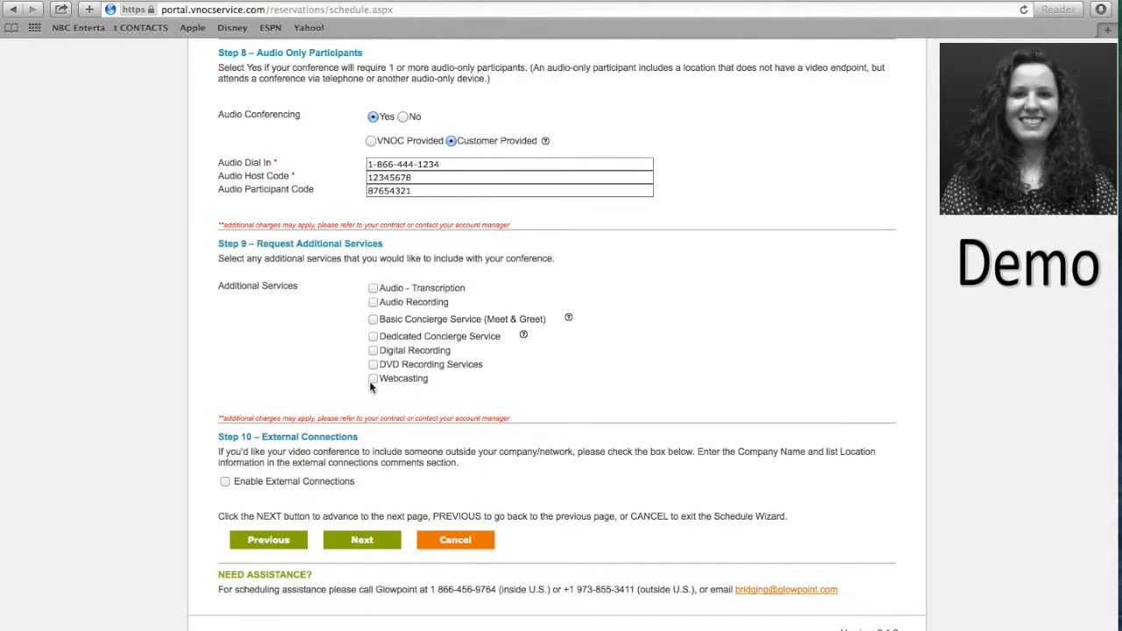
Tick Basic Concierge (Meet & Greet), Dedicated Concierge Service, and Enable External Connections.
{"action": "left_click", "coordinate": [375, 321]}
{"action": "left_click", "coordinate": [375, 337]}
{"action": "left_click", "coordinate": [372, 335]}
{"action": "left_click", "coordinate": [225, 482]}
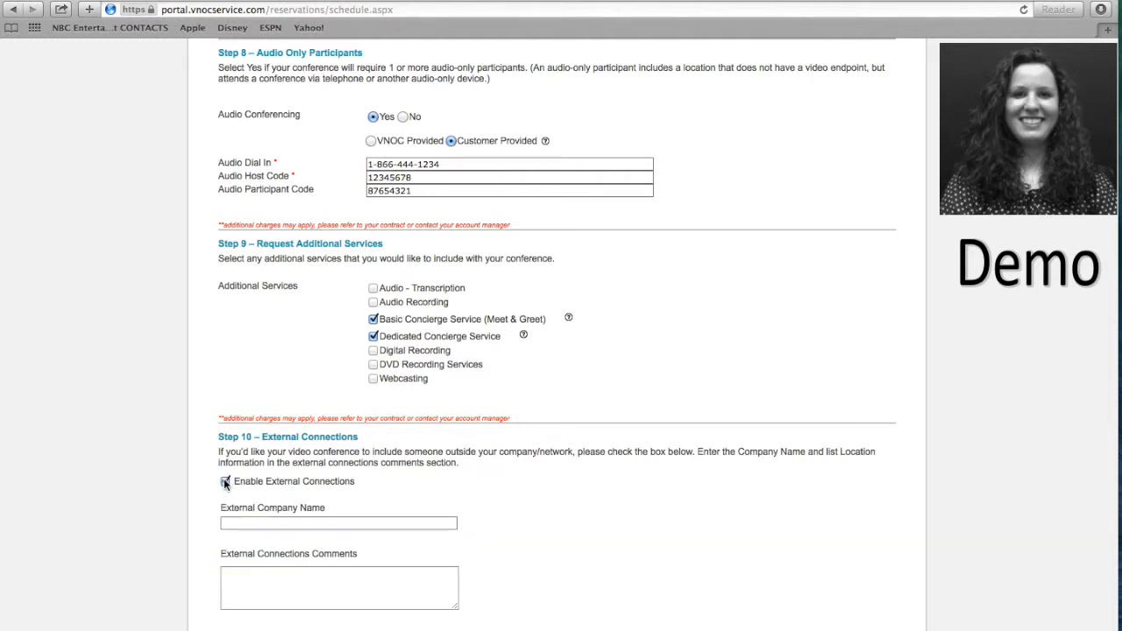
Enter XYZ Company as the external company name.
{"action": "left_click", "coordinate": [289, 519]}
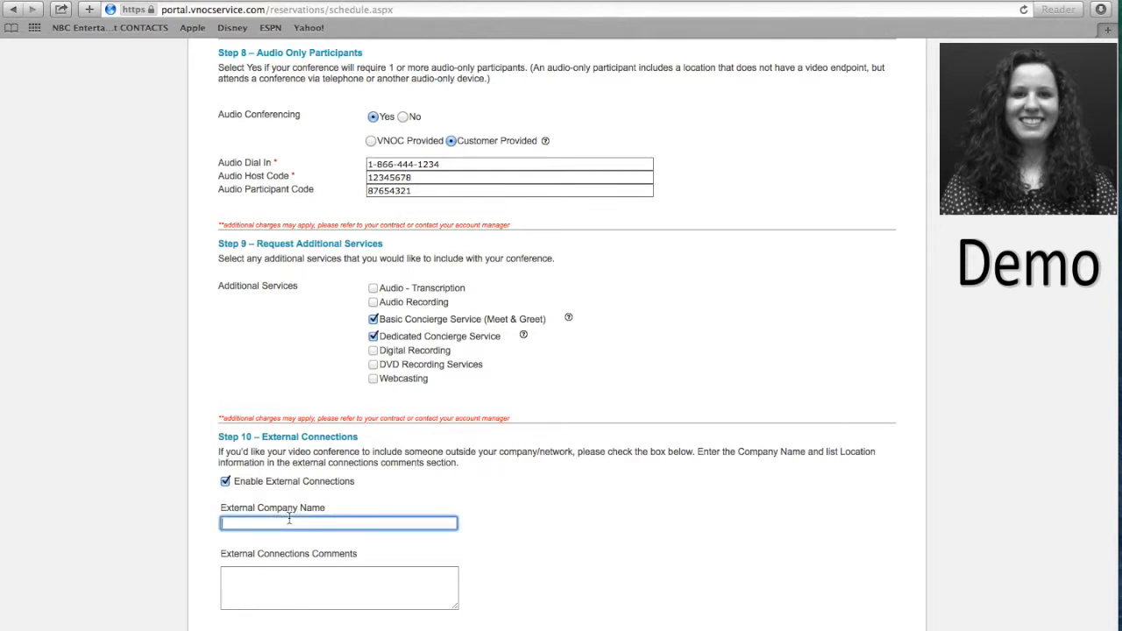
{"action": "type", "text": "XYZ Company"}
Add the local site contact's name and phone number to the external connection comments.
{"action": "left_click", "coordinate": [317, 593]}
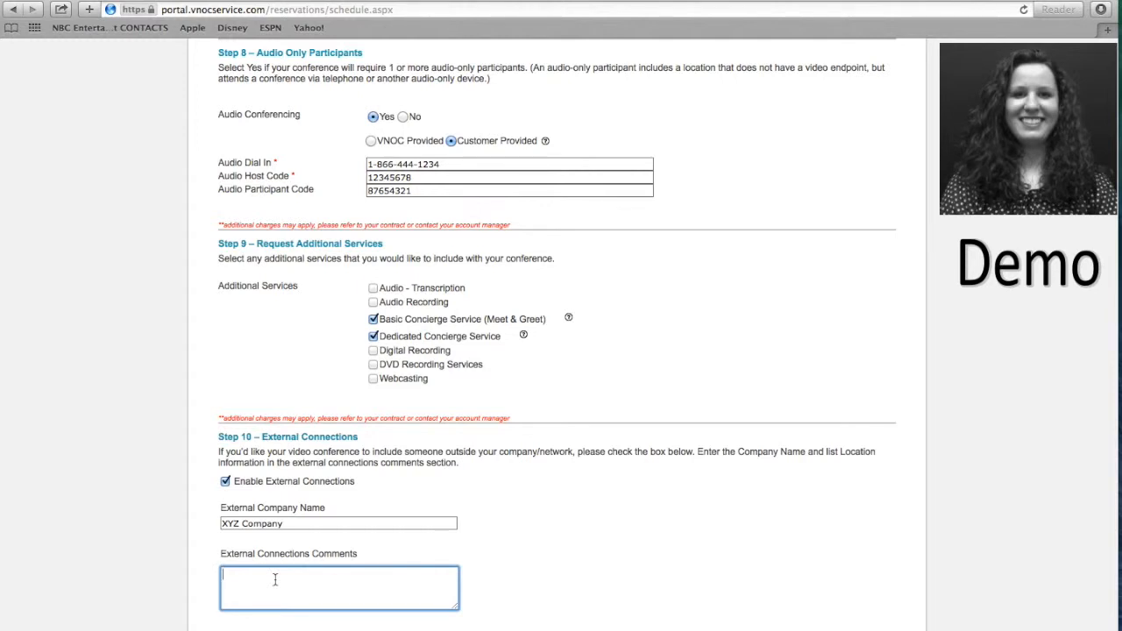
{"action": "type", "text": "111-111-1111"}
{"action": "left_click", "coordinate": [605, 577]}
{"action": "scroll", "coordinate": [605, 577], "scroll_direction": "down", "scroll_amount": 3}
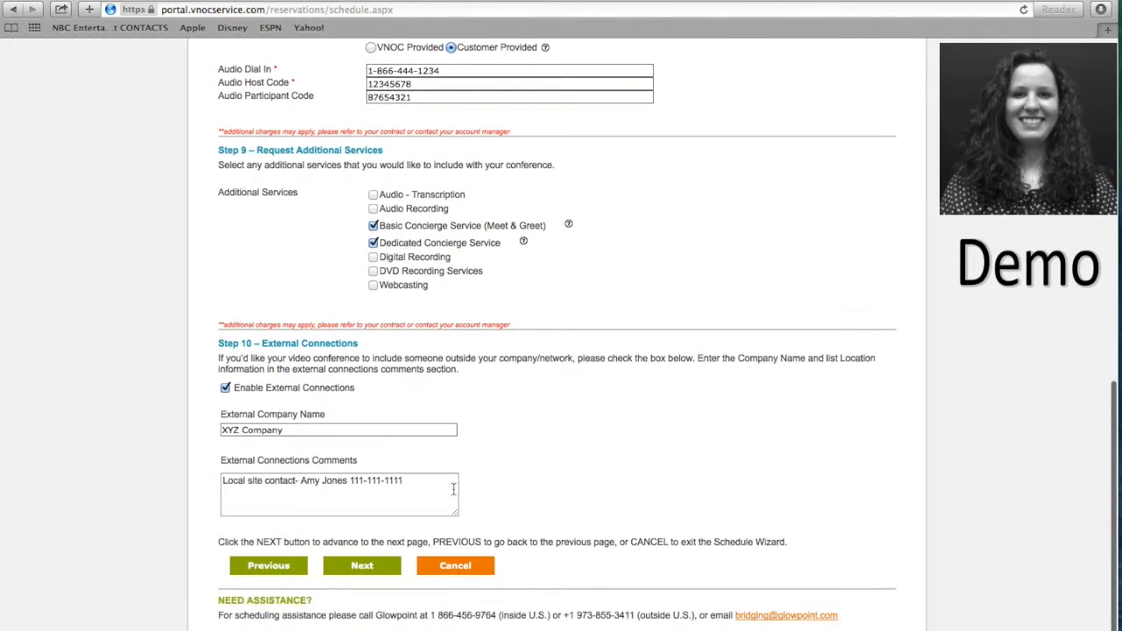
Advance to Step 11 Review/Edit Conference Details and look over the schedule and both rooms.
{"action": "left_click", "coordinate": [364, 568]}
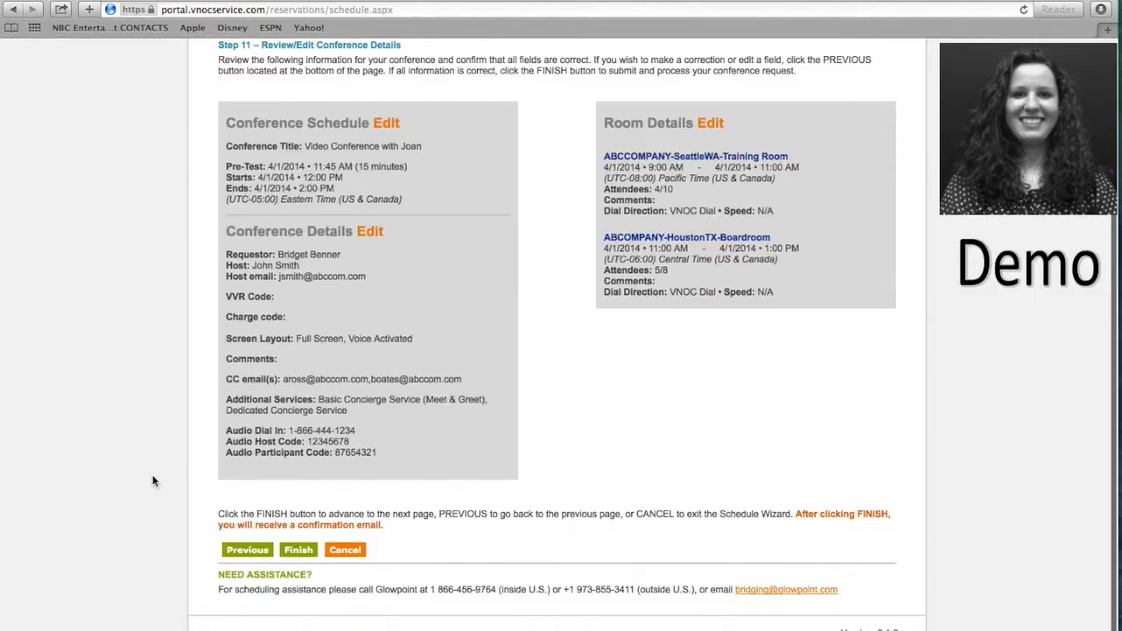
{"action": "scroll", "coordinate": [152, 480], "scroll_direction": "up", "scroll_amount": 2}
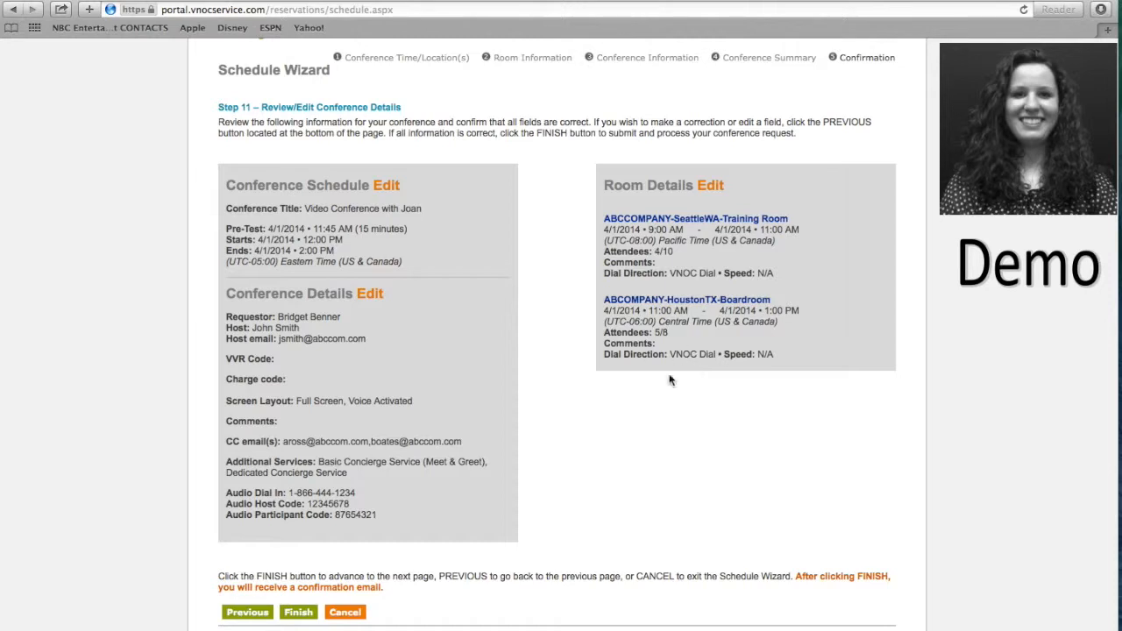
{"action": "scroll", "coordinate": [666, 384], "scroll_direction": "down", "scroll_amount": 1}
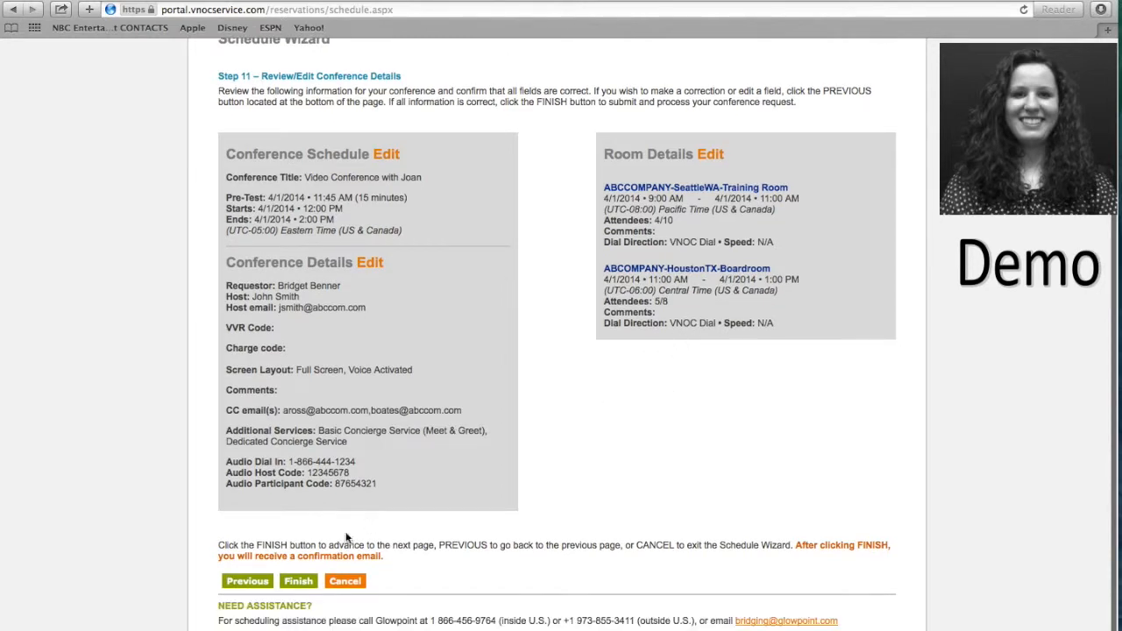
Finish the Schedule Wizard to submit the conference request.
{"action": "left_click", "coordinate": [300, 583]}
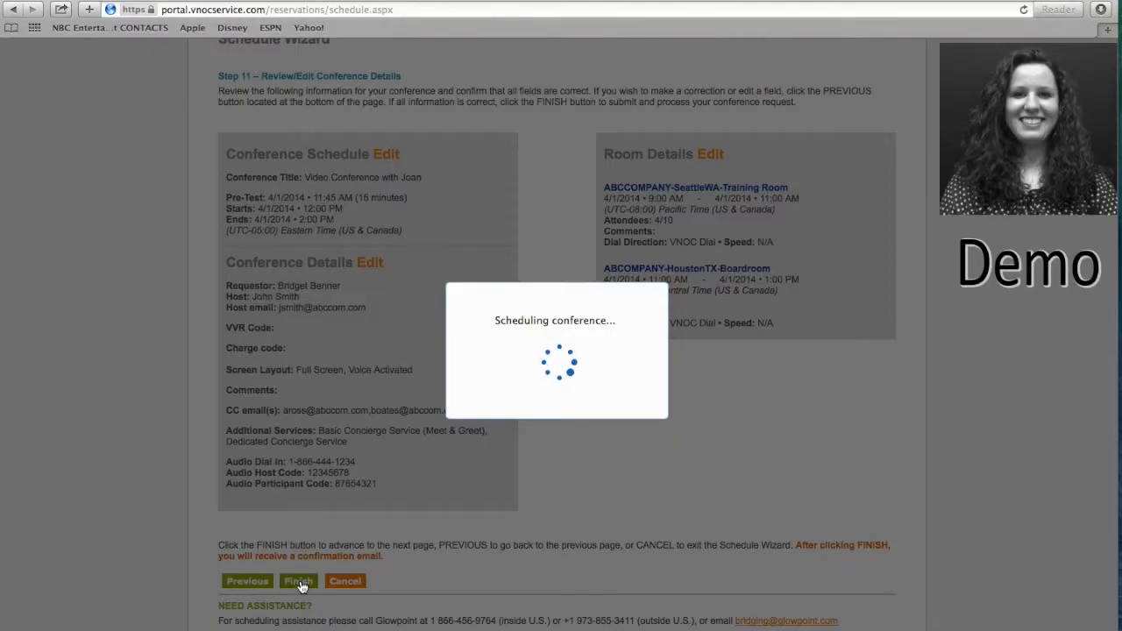